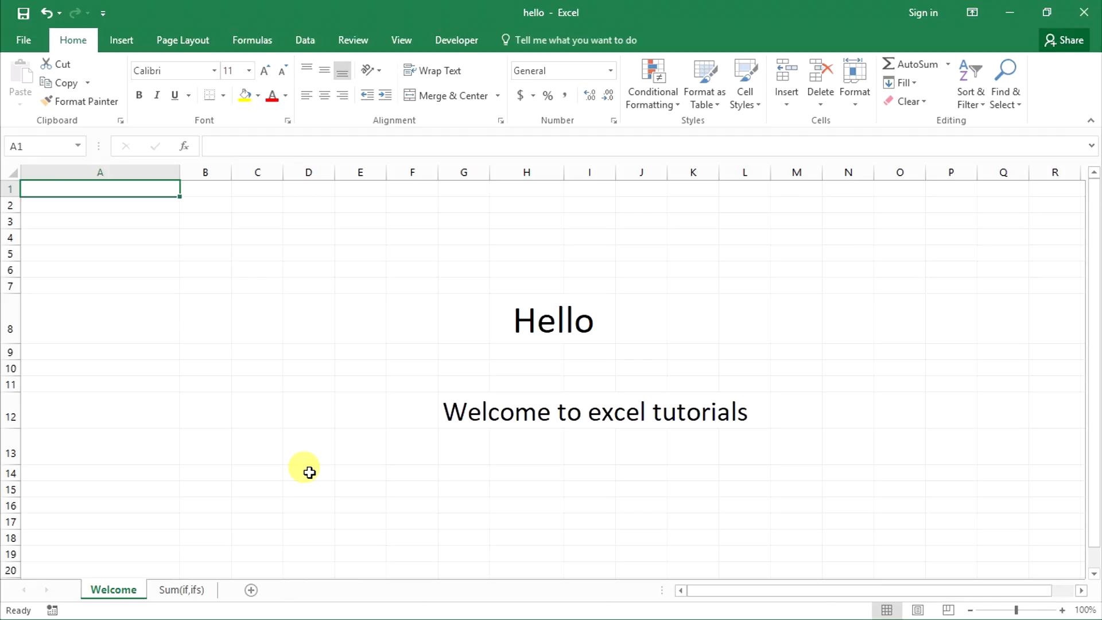
On the Sum(if,ifs) sheet, calculate Total Over due days in I4 with =SUMIF(F4:F13,"<0")
click(200, 597)
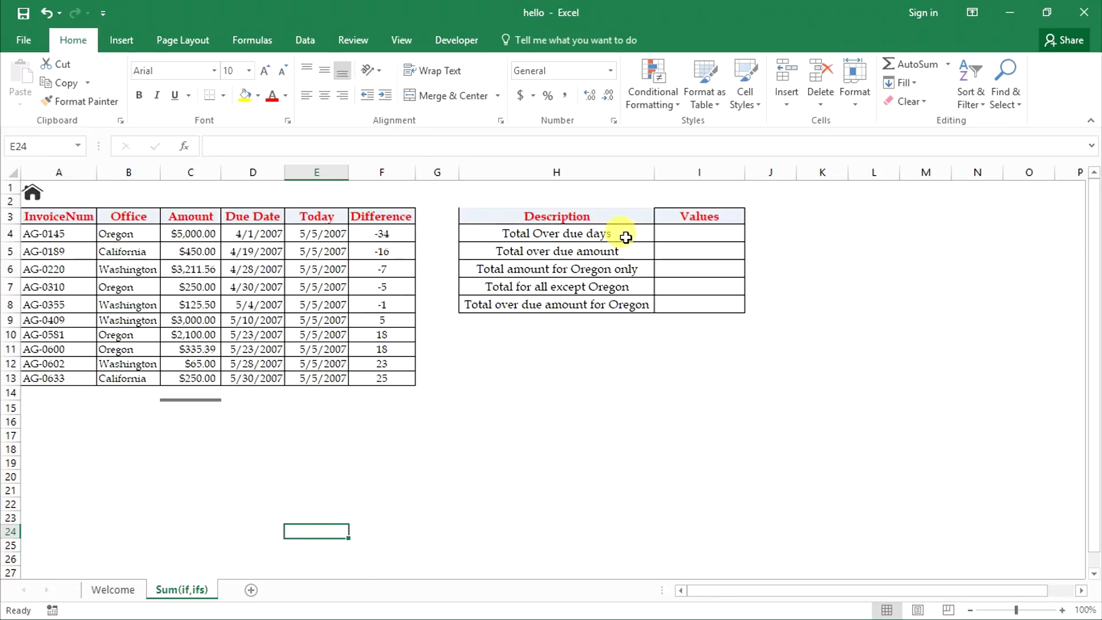
click(666, 233)
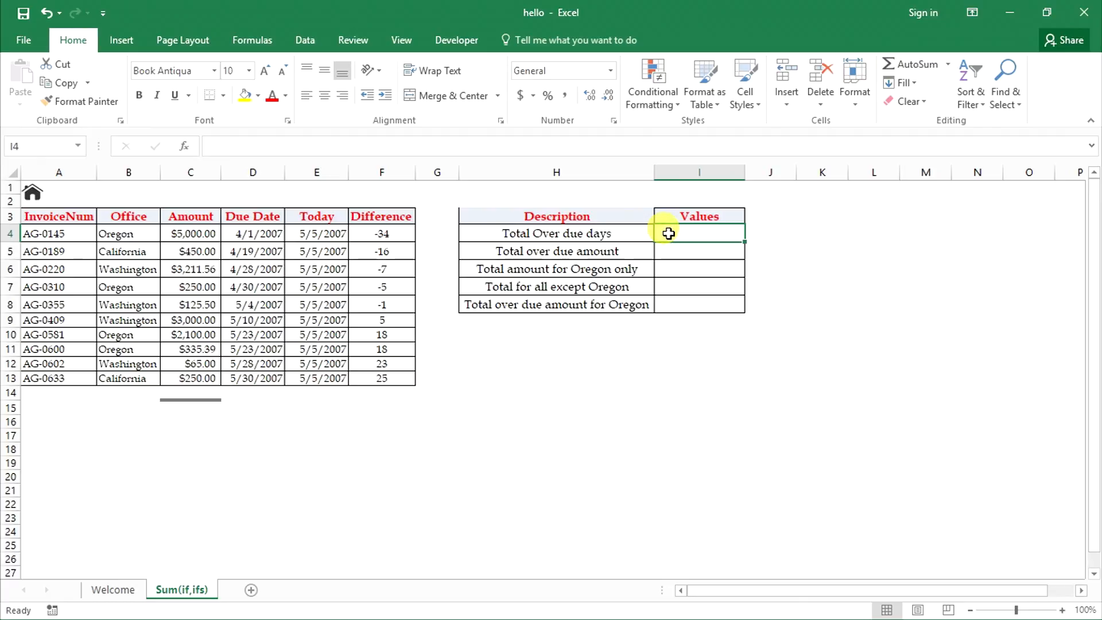
text(=sumif)
key(Tab)
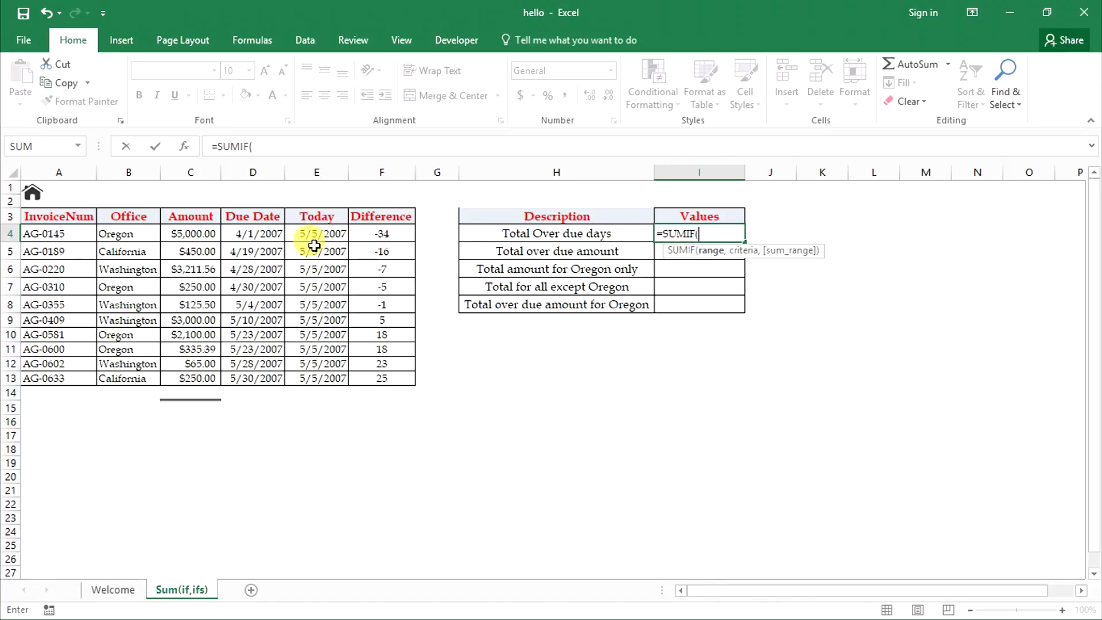
drag(363, 235, 374, 384)
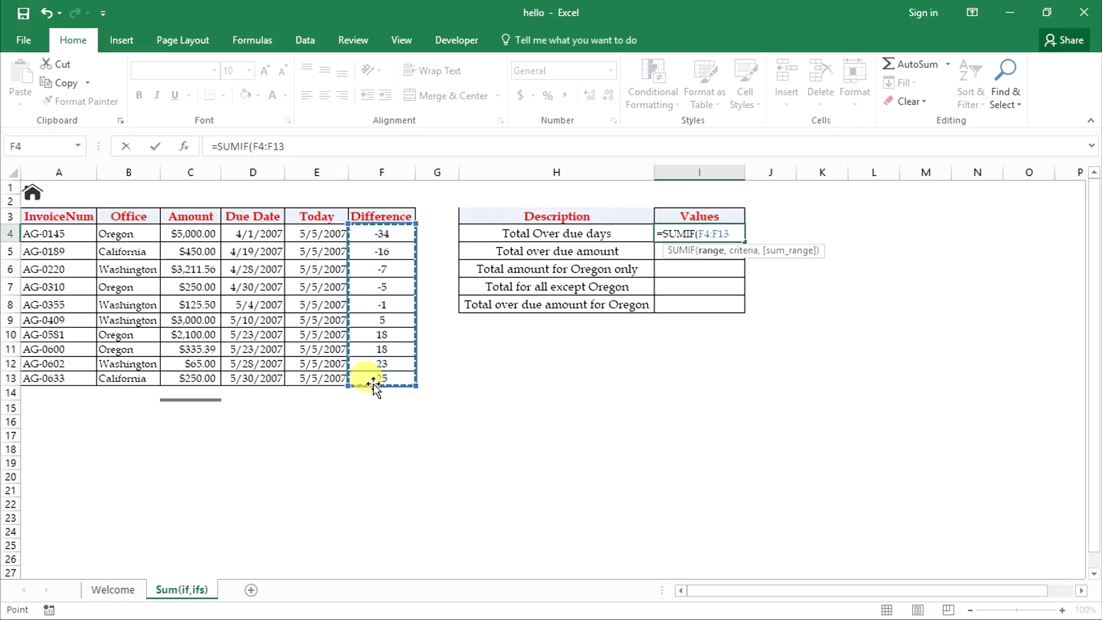
text(,)
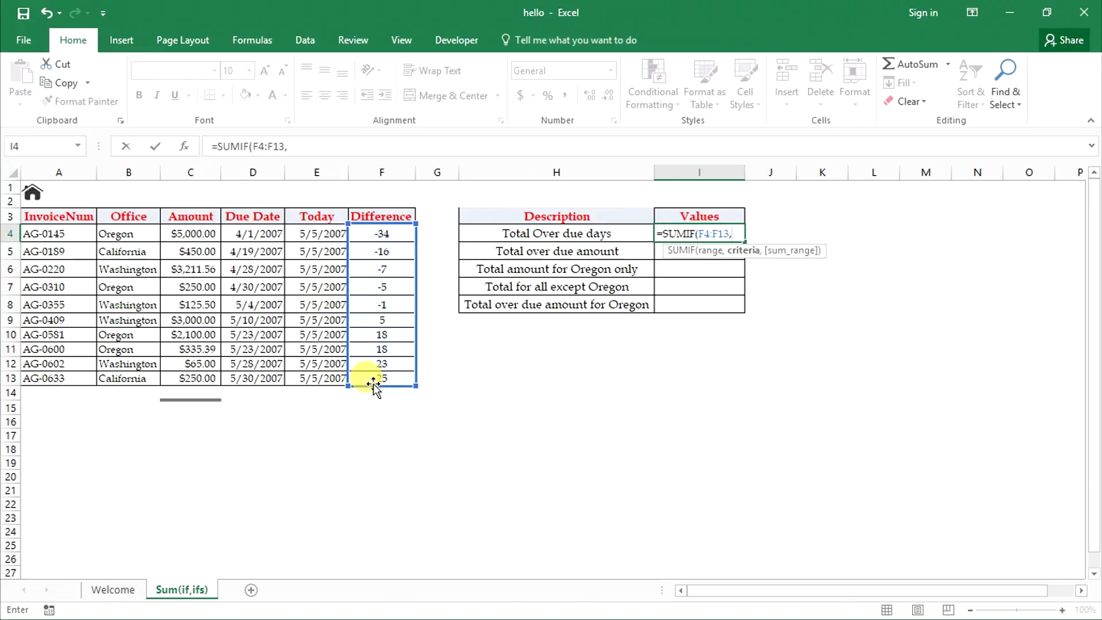
text("<0"))
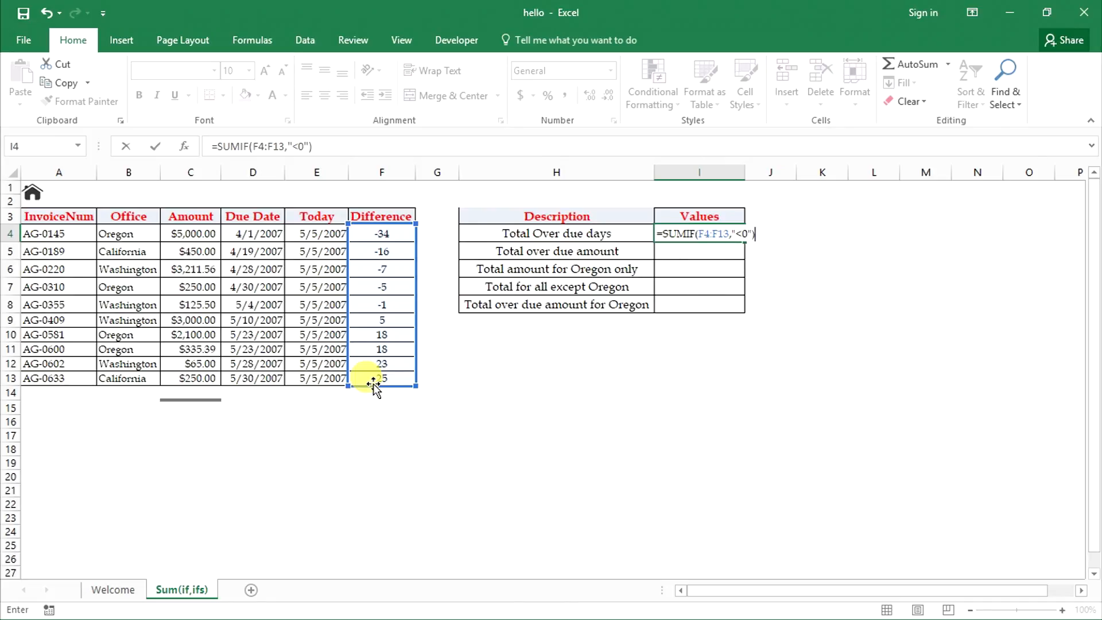
key(Return)
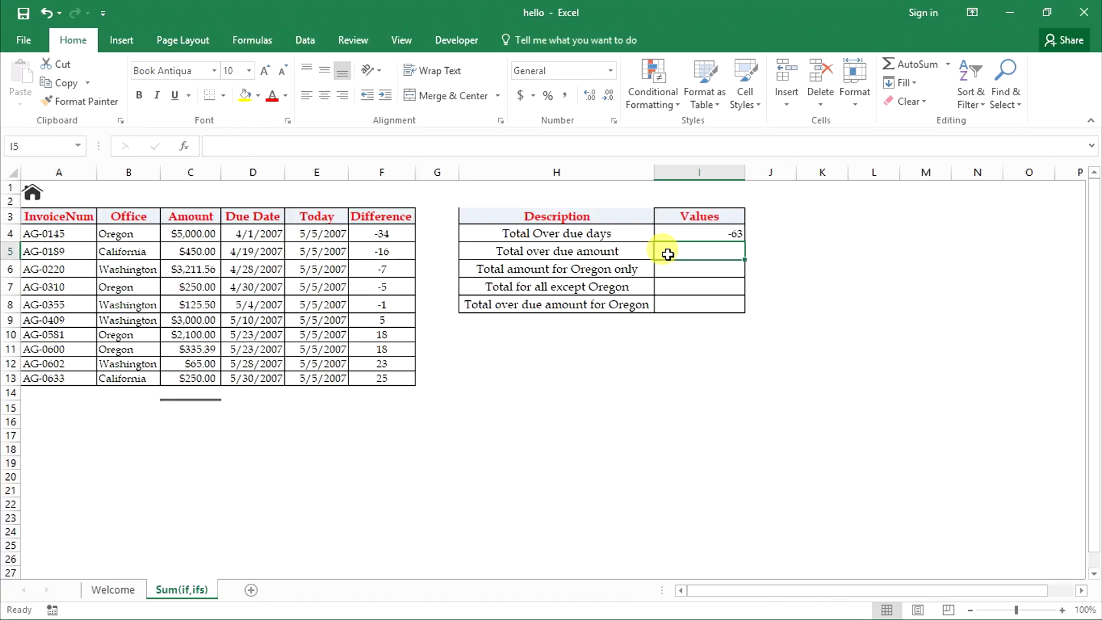
Calculate Total over due amount in I5 with SUMIF, using range F4:F13, criteria "<0" and sum range C4:C13
text(=s)
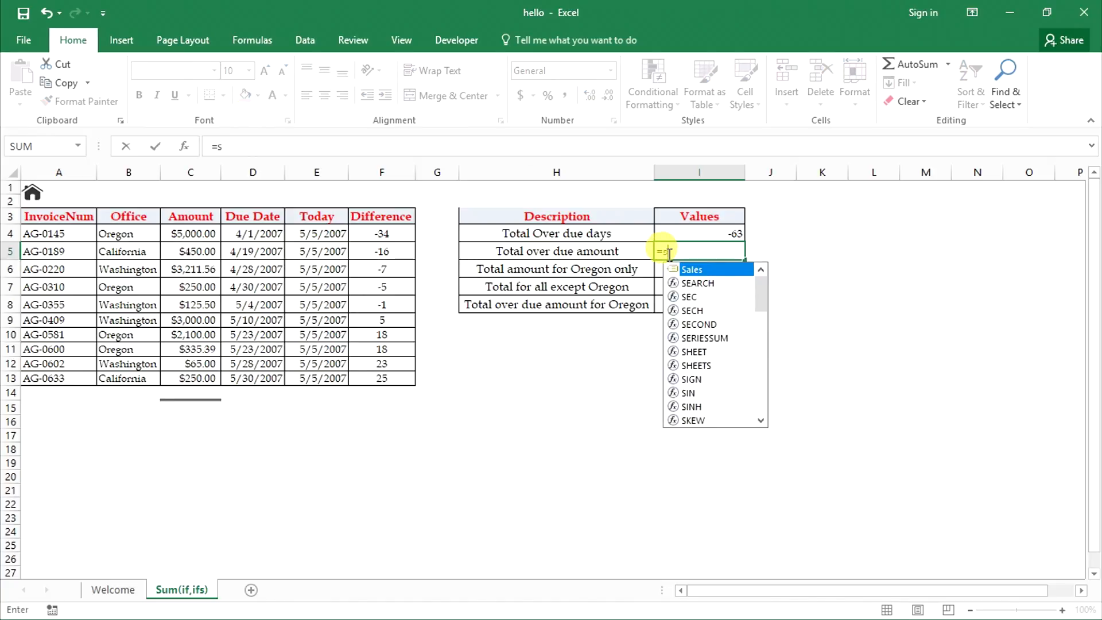
text(umif)
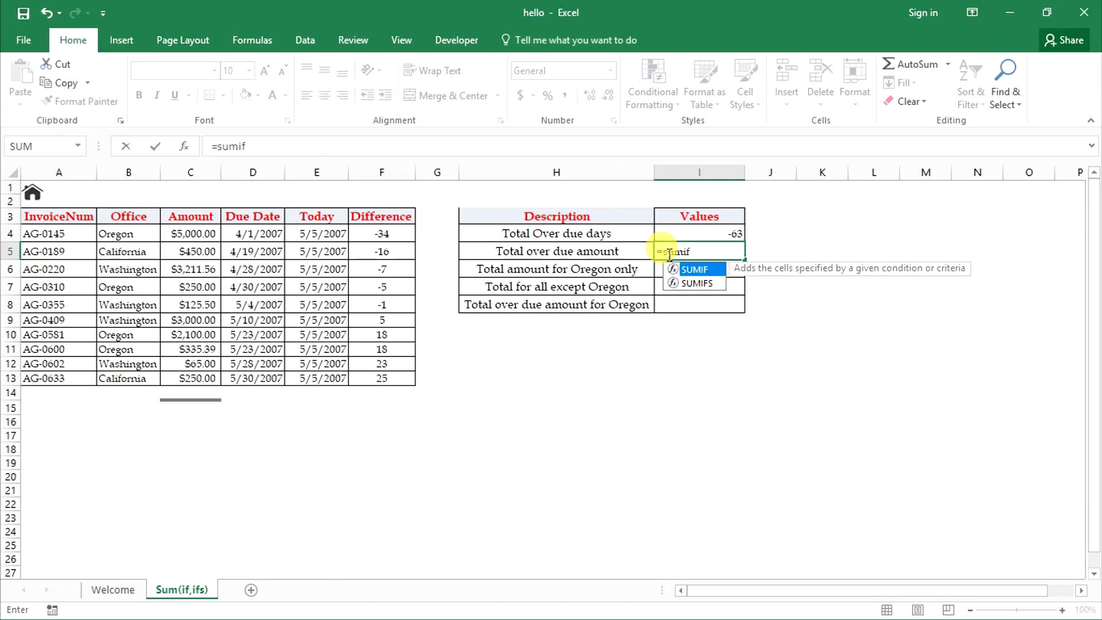
key(Tab)
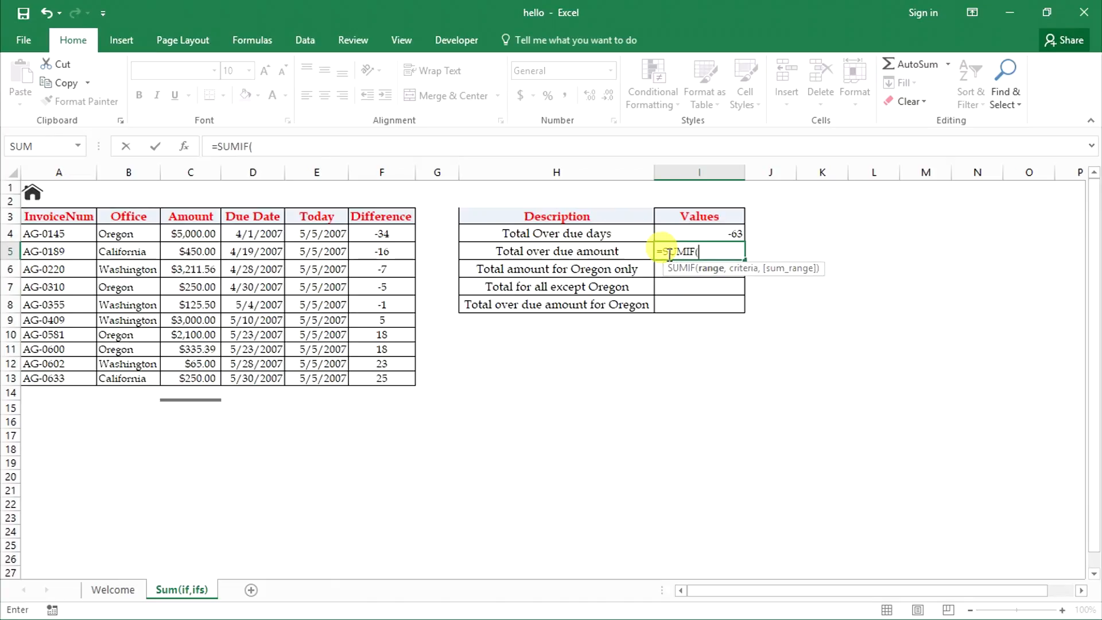
click(369, 233)
drag(369, 233, 369, 380)
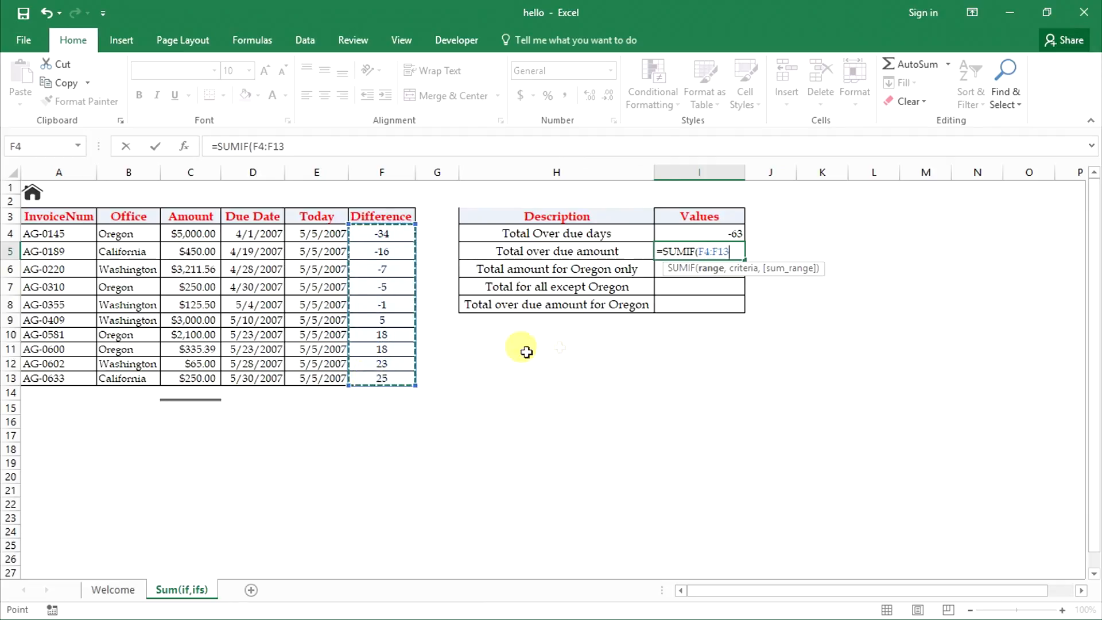
text(,"<)
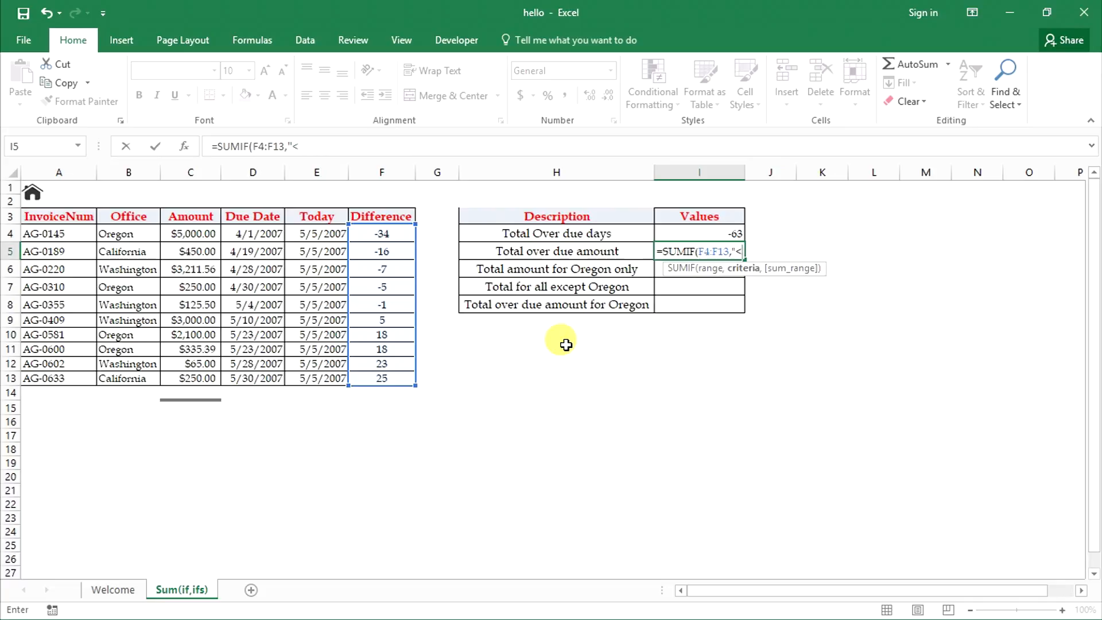
text(0",)
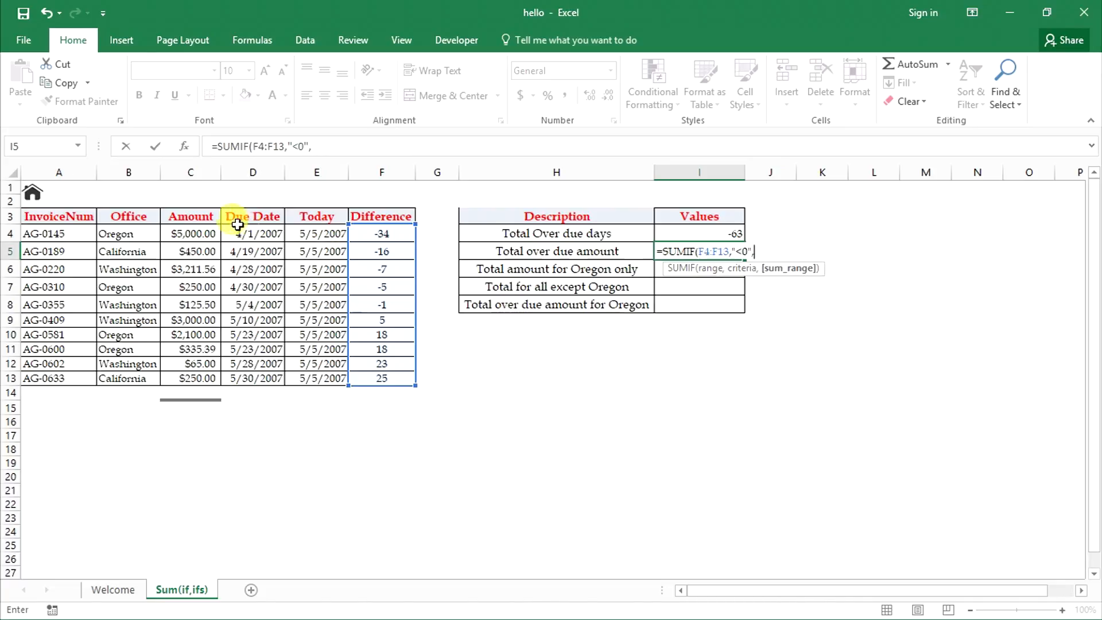
drag(204, 230, 198, 383)
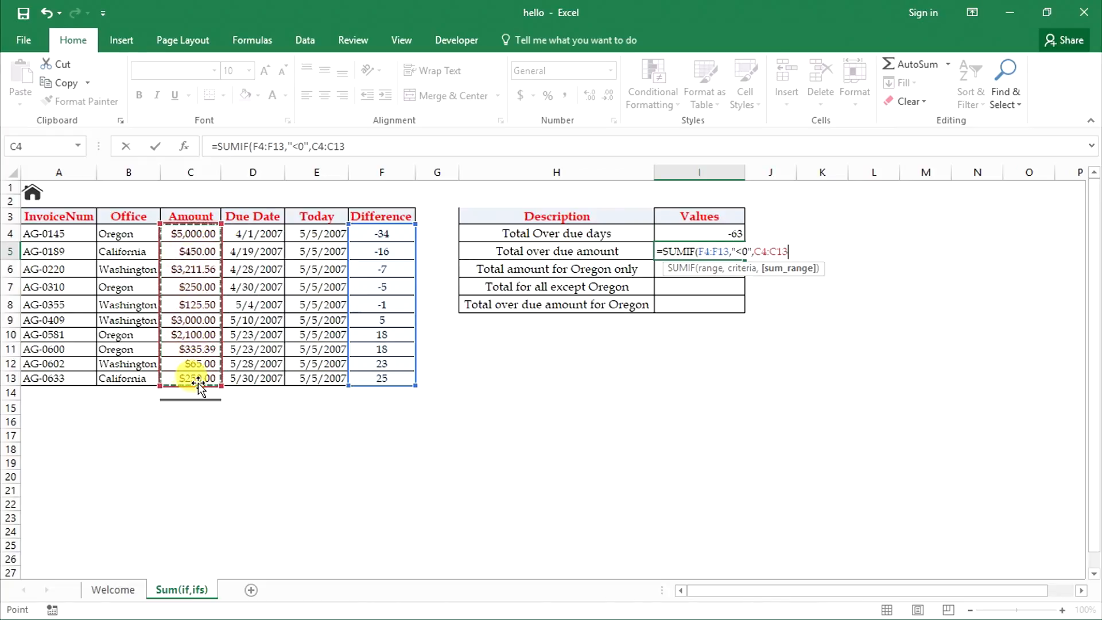
key(Return)
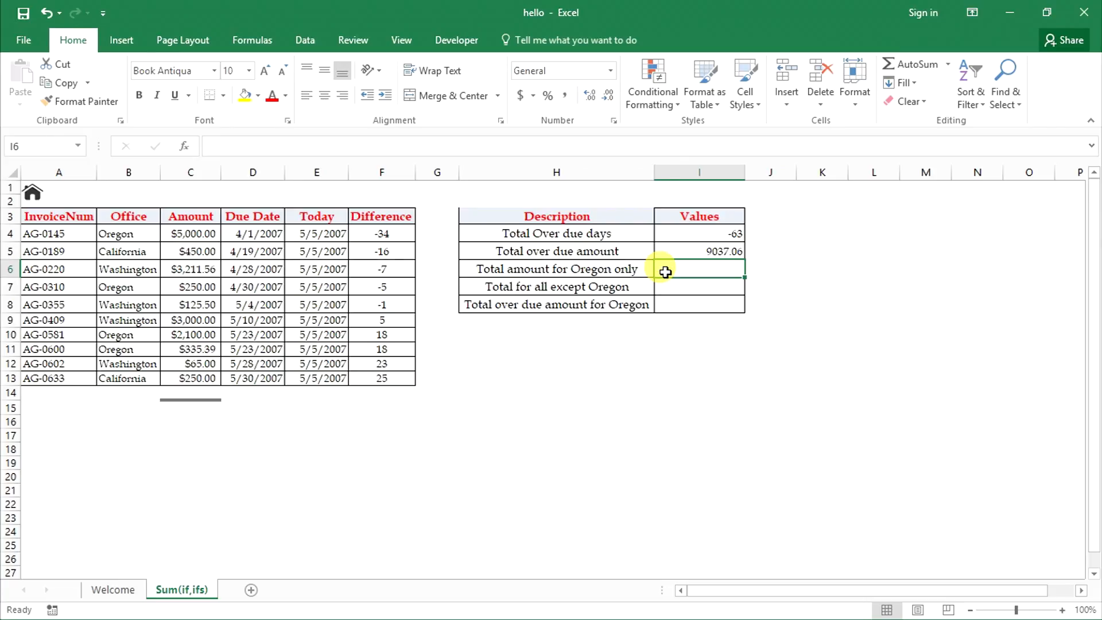
Calculate Total amount for Oregon only in I6 with =SUMIFS(C4:C13,B4:B13,"=oregon")
text(=sumif)
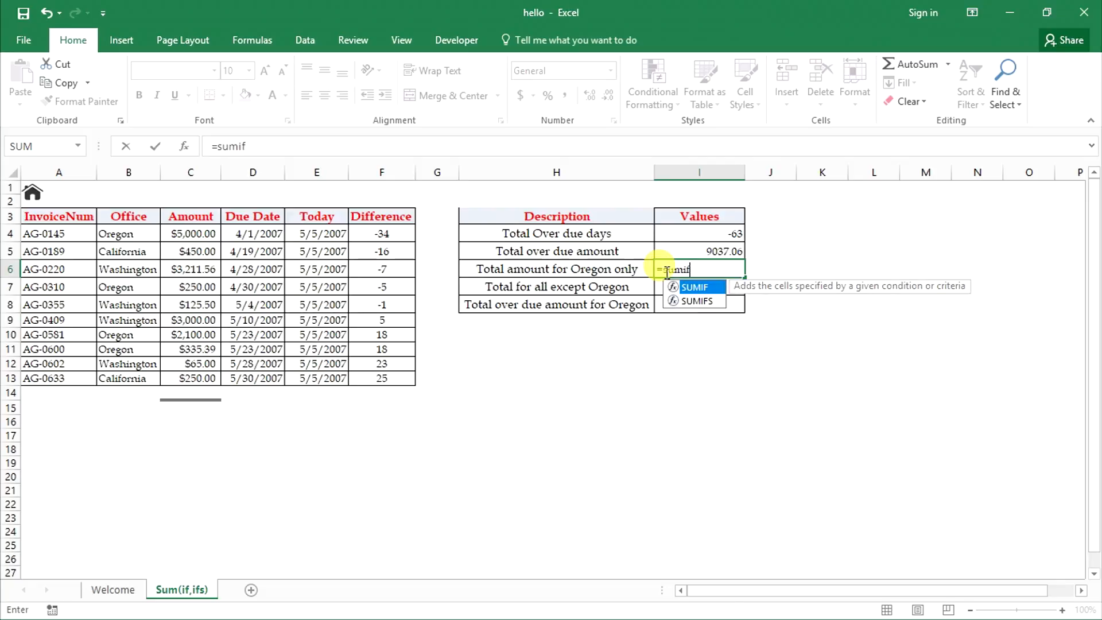
text(s)
key(Tab)
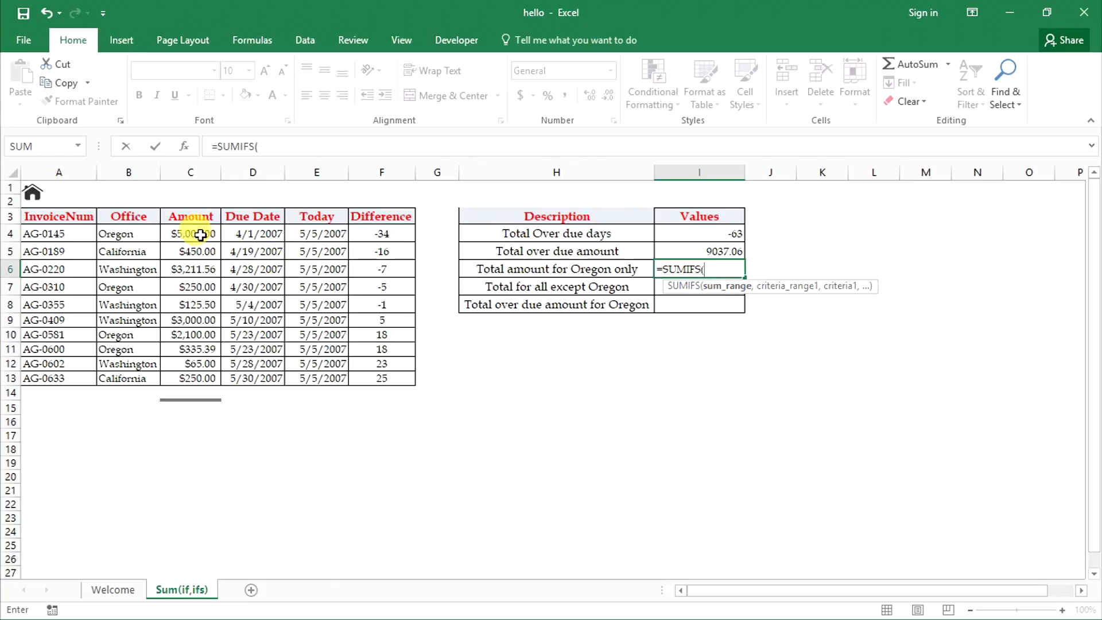
drag(200, 235, 192, 372)
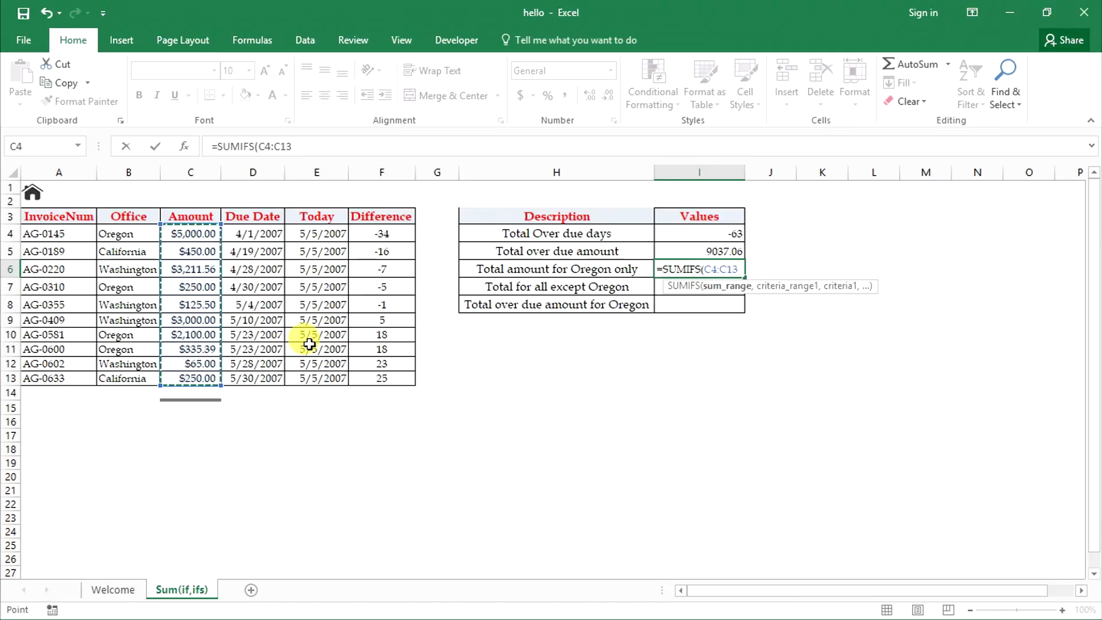
text(,)
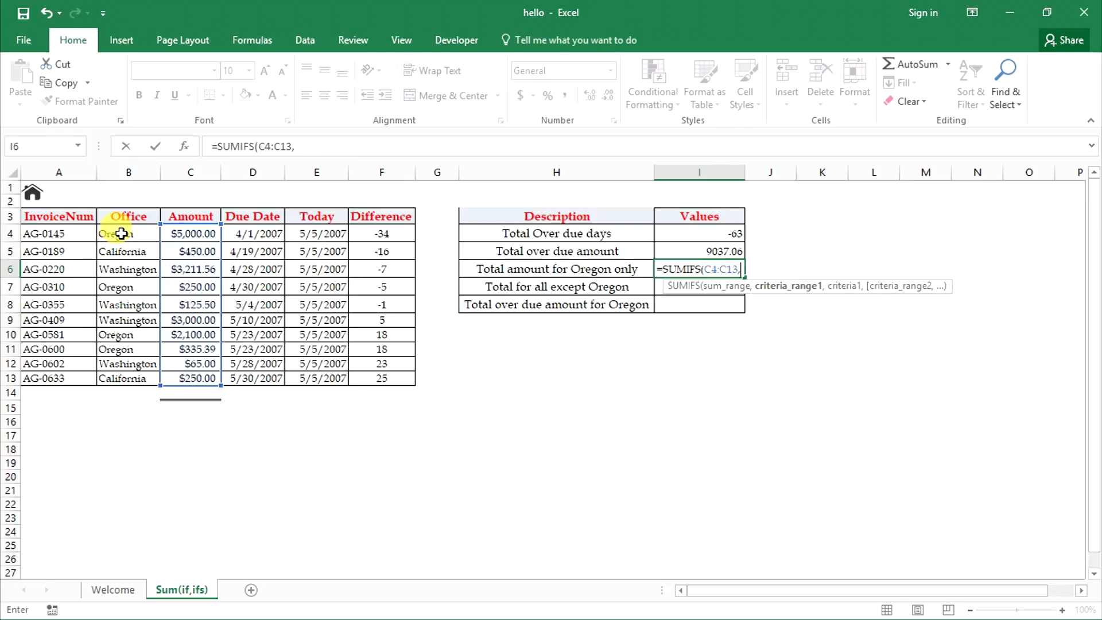
drag(121, 233, 122, 378)
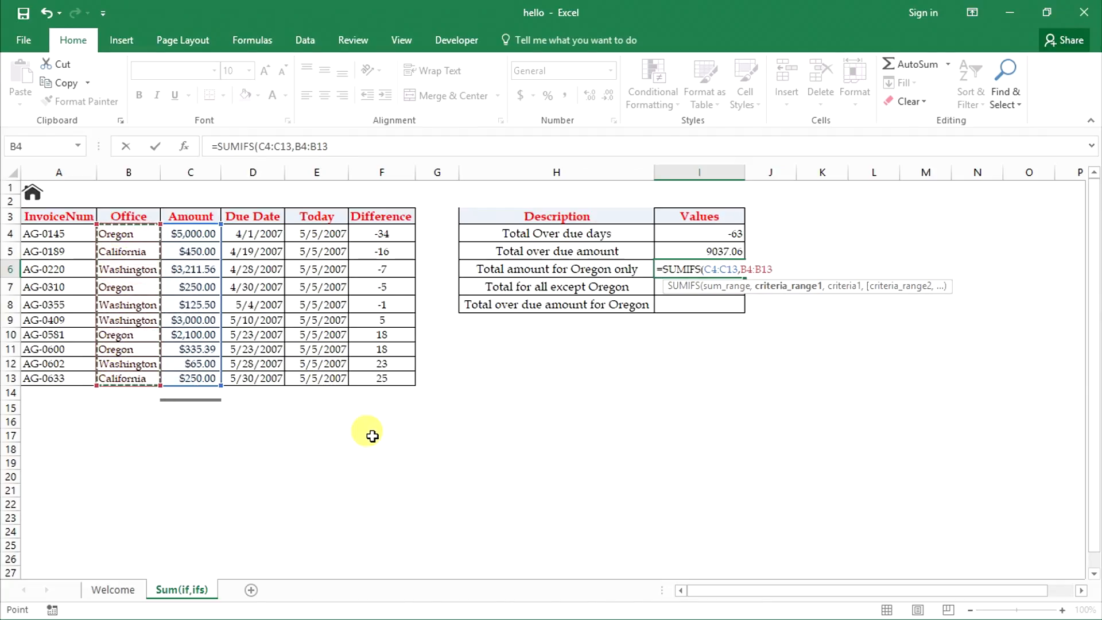
text(,)
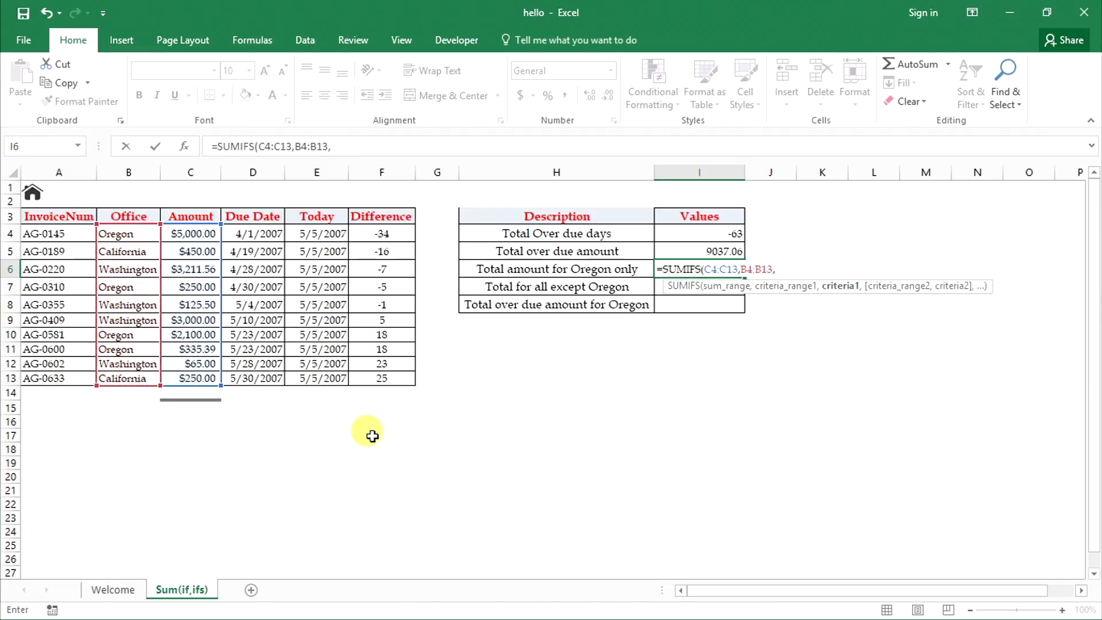
text("=oregon"))
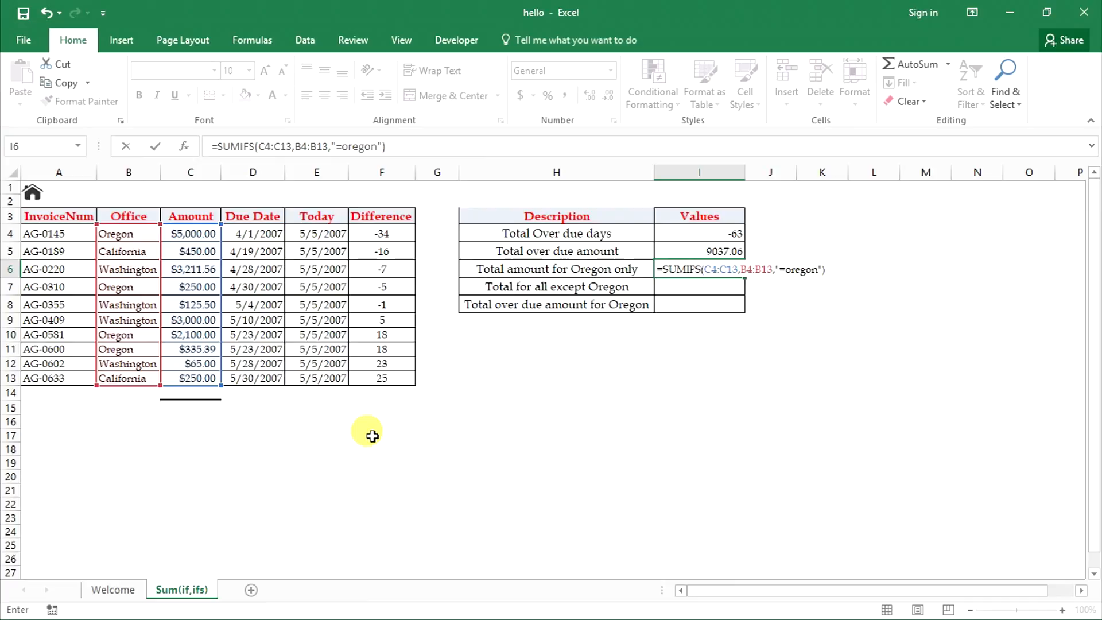
key(Return)
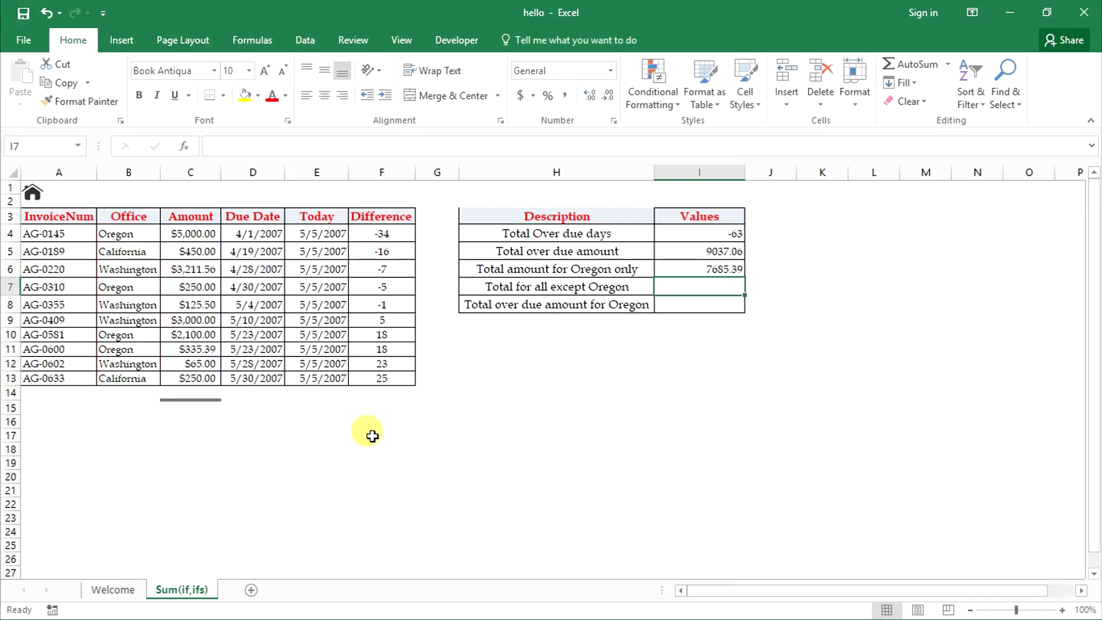
Calculate the Oregon total again in J6 with SUMIF, using range B4:B13, criteria "=oregon" and sum range C4:C13
click(755, 267)
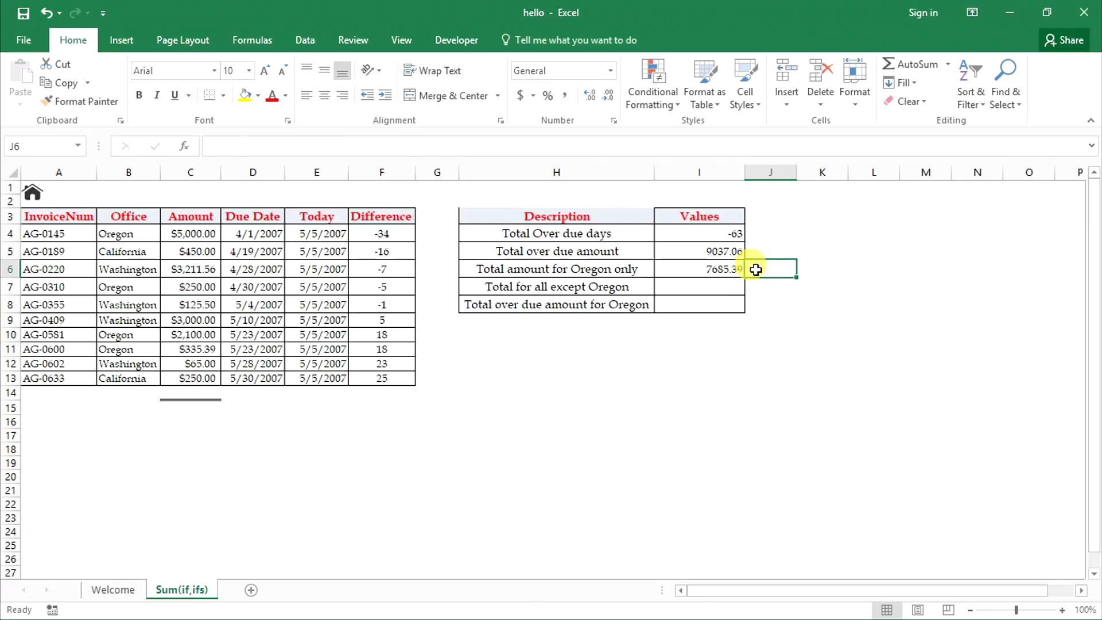
text(=s)
text(umif)
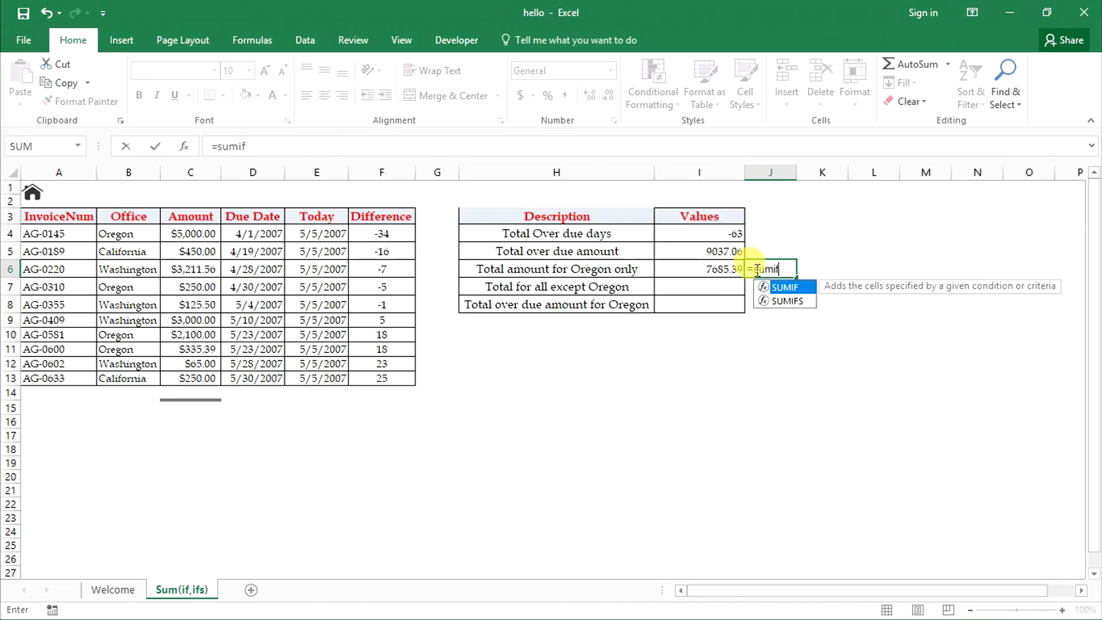
key(Tab)
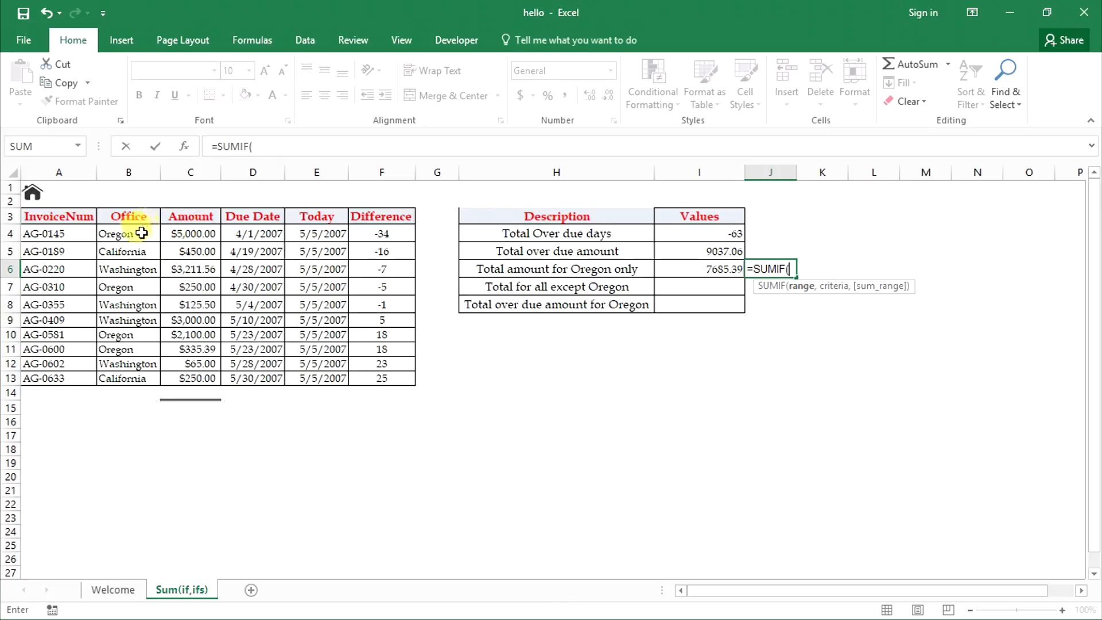
drag(143, 232, 135, 375)
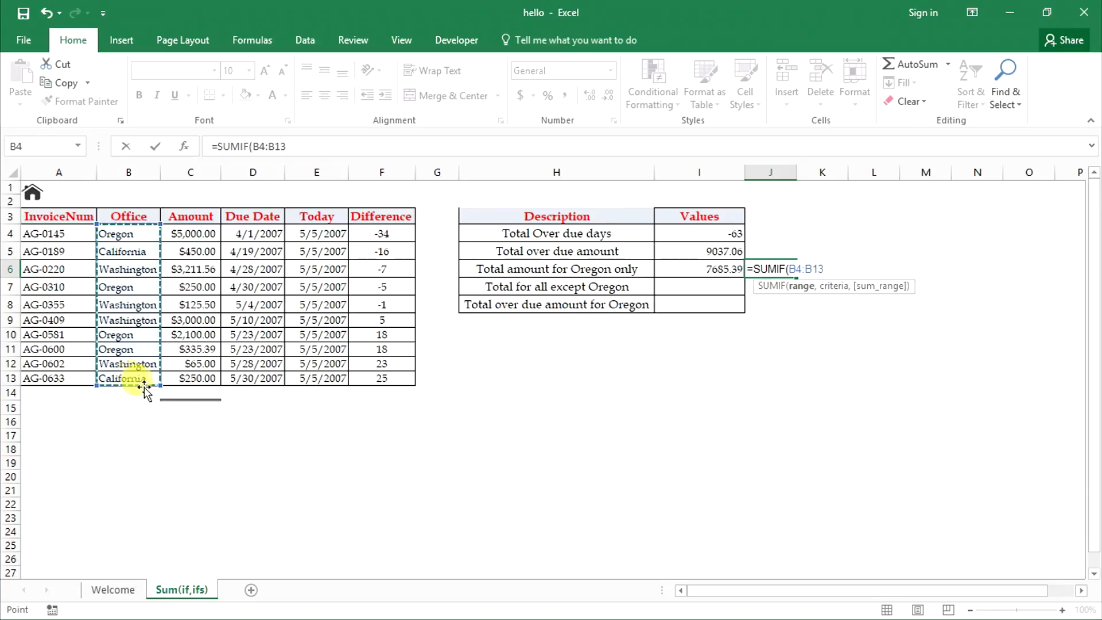
text(,)
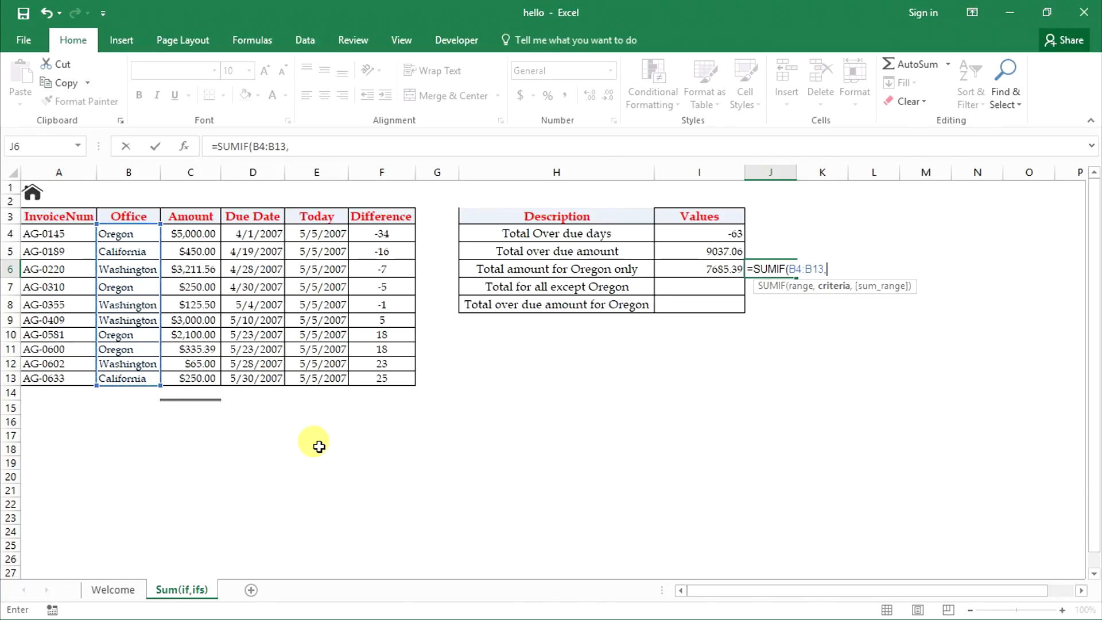
text("=oregon)
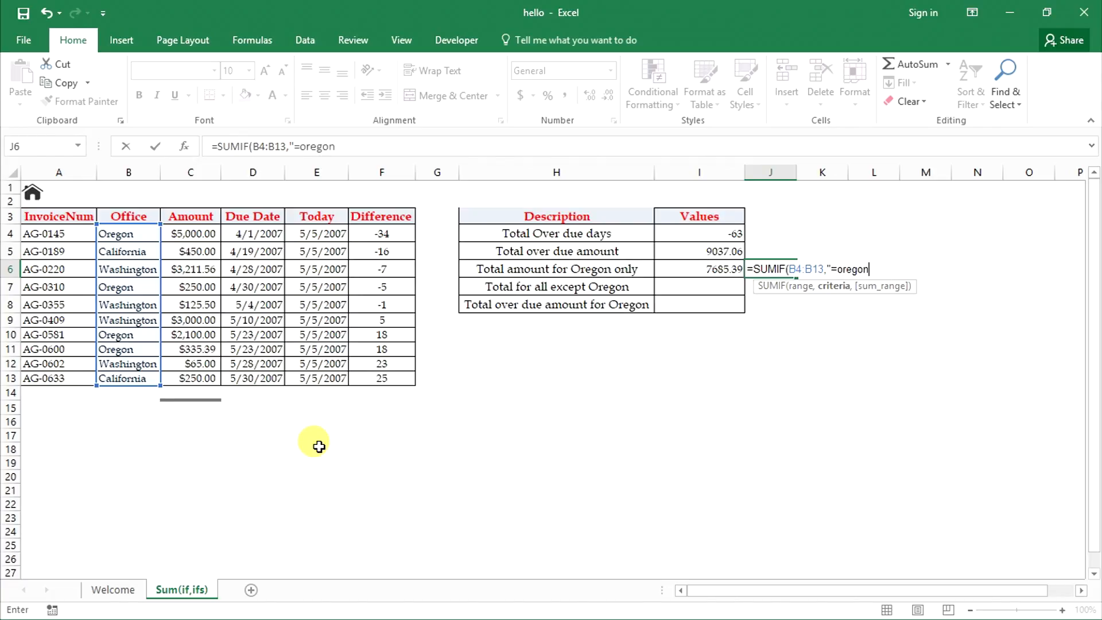
text(",)
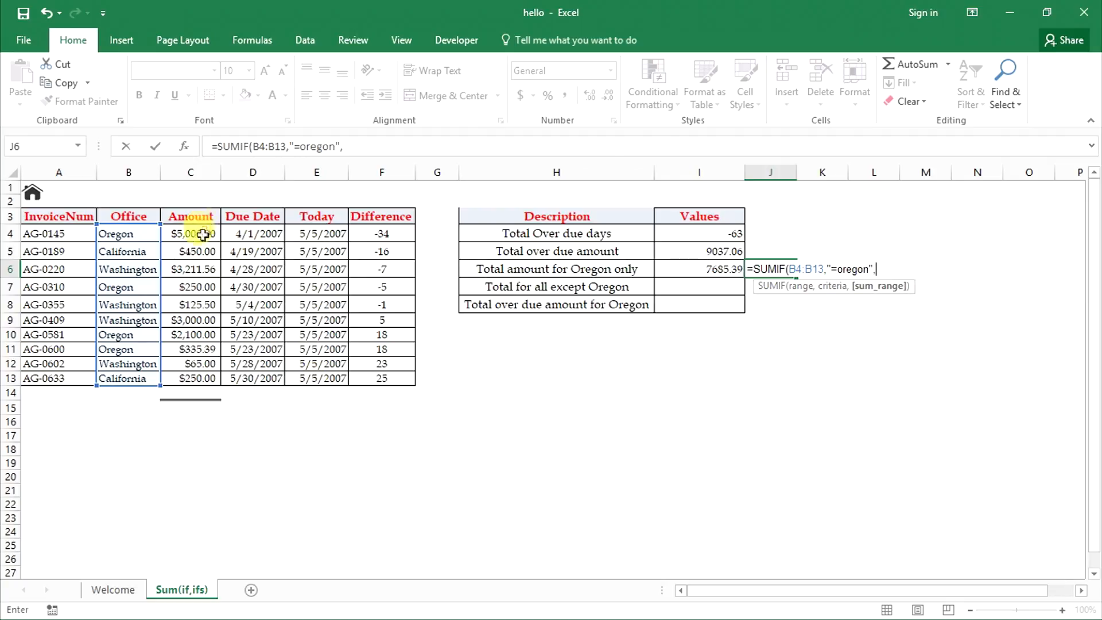
drag(197, 235, 198, 378)
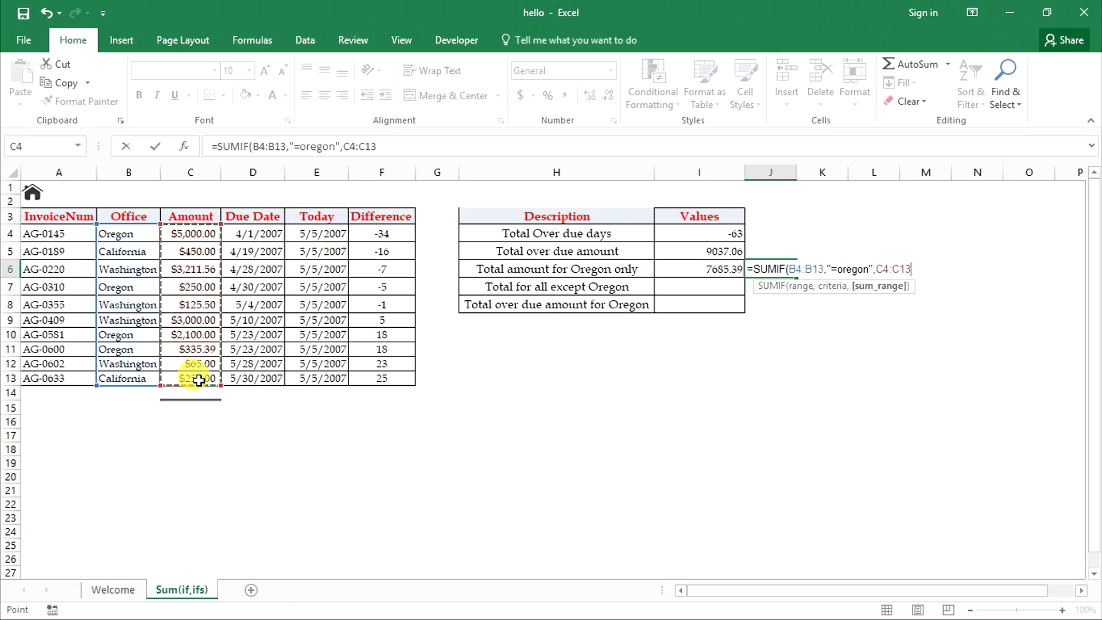
key(Return)
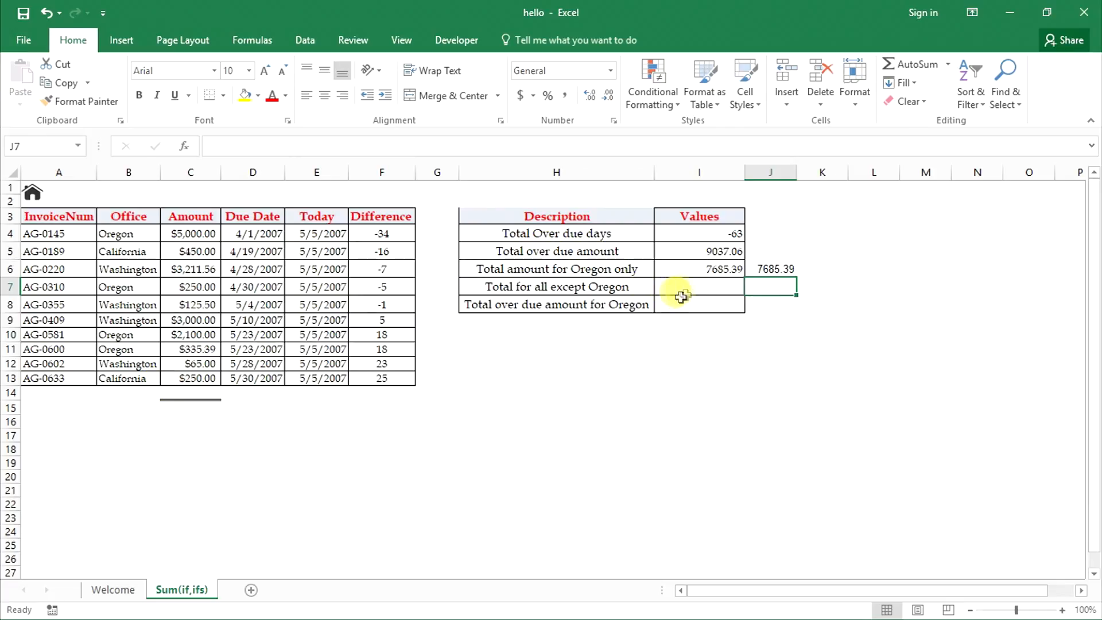
Calculate Total for all except Oregon in I7 with SUMIF, using range B4:B13, criteria "<>oregon" and sum range C4:C13
click(701, 286)
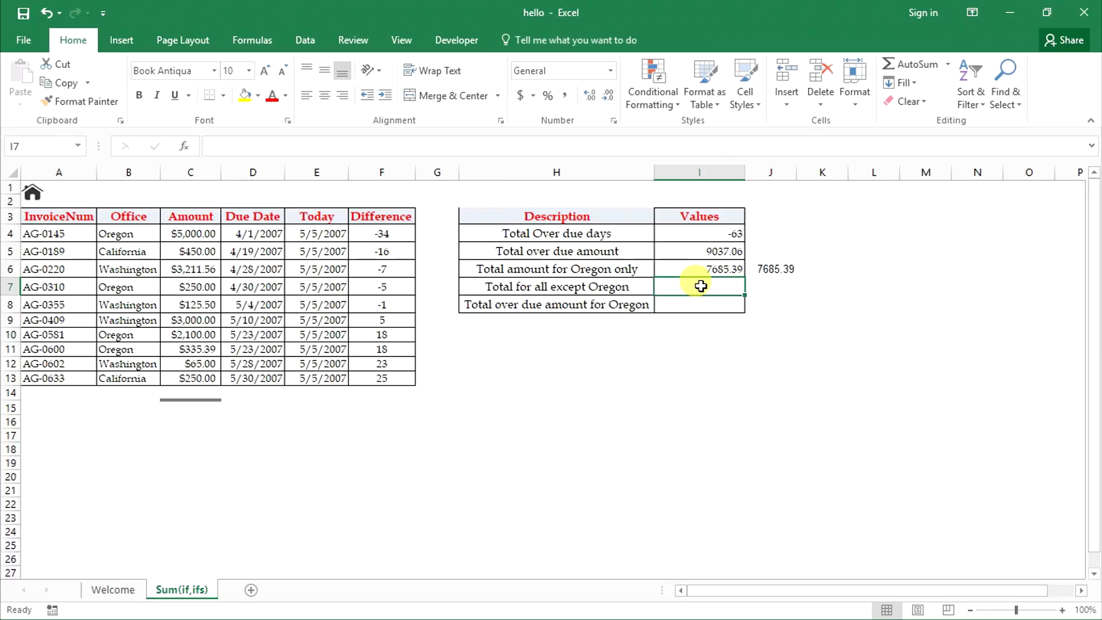
text(=)
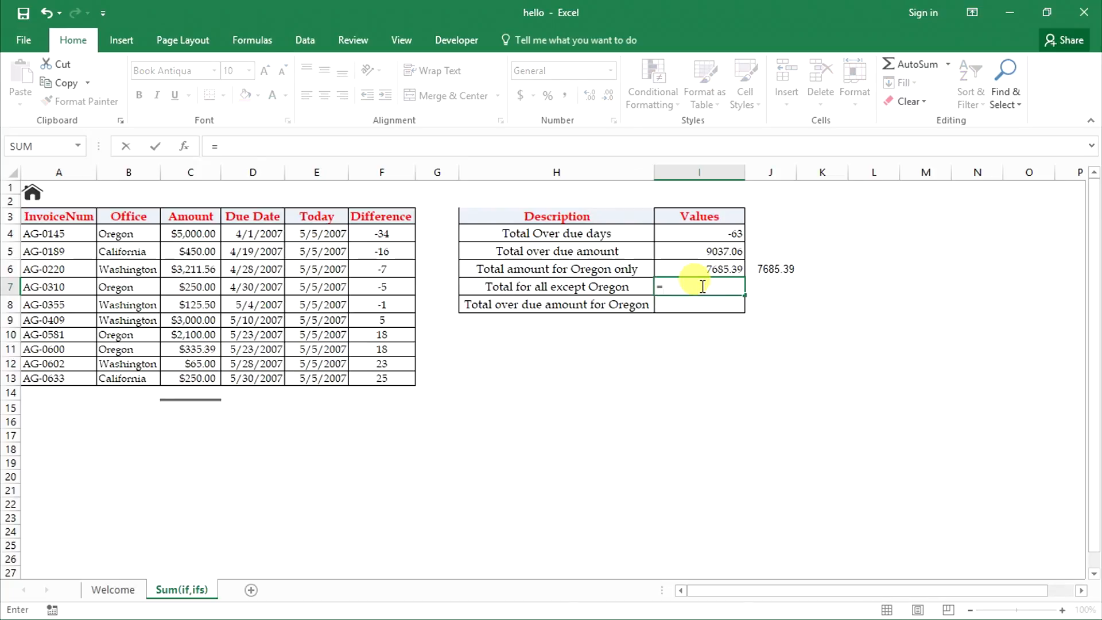
text(sum)
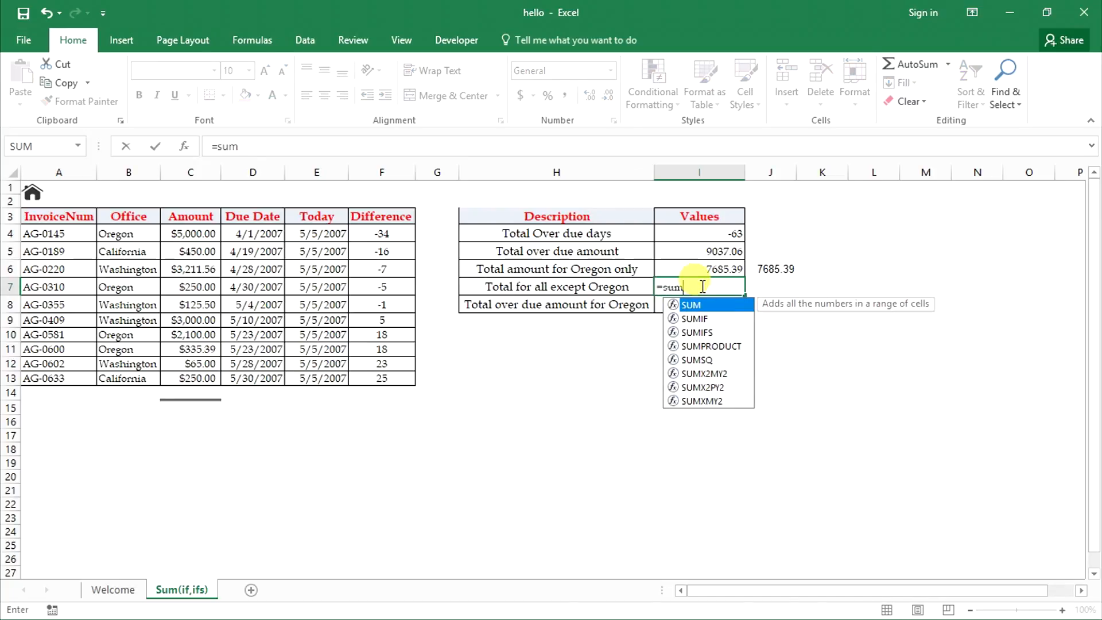
text(if)
key(Tab)
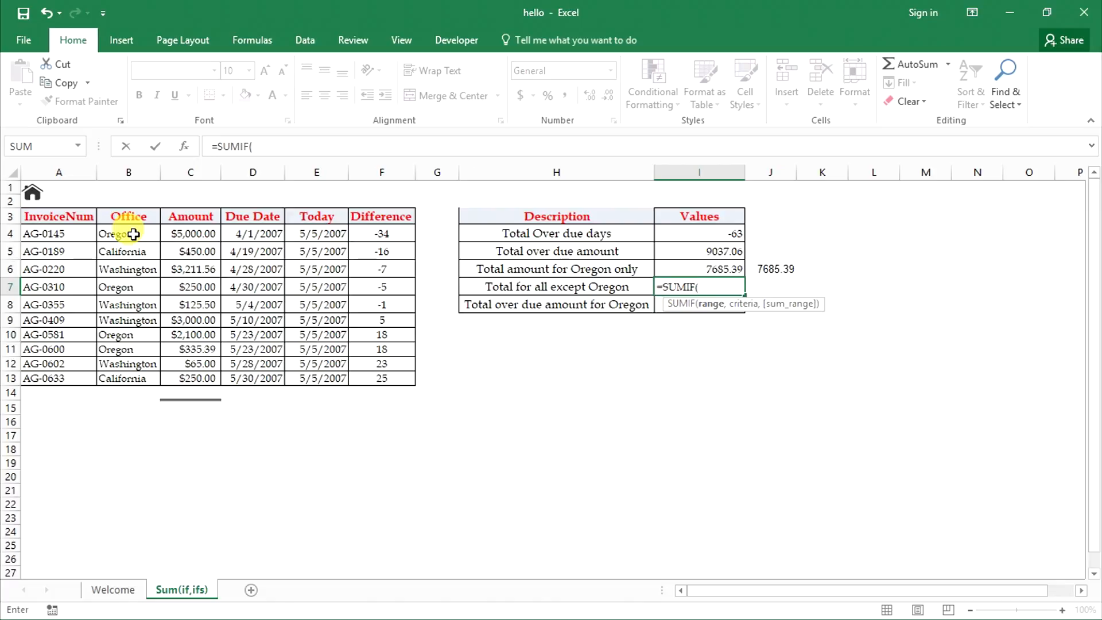
drag(134, 234, 132, 376)
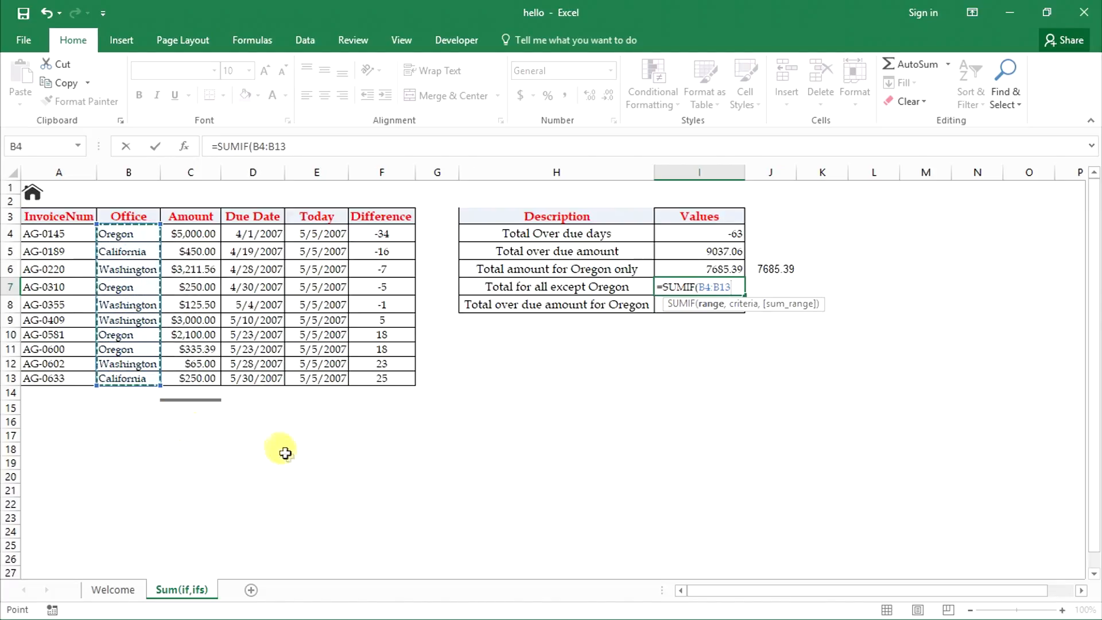
text(,)
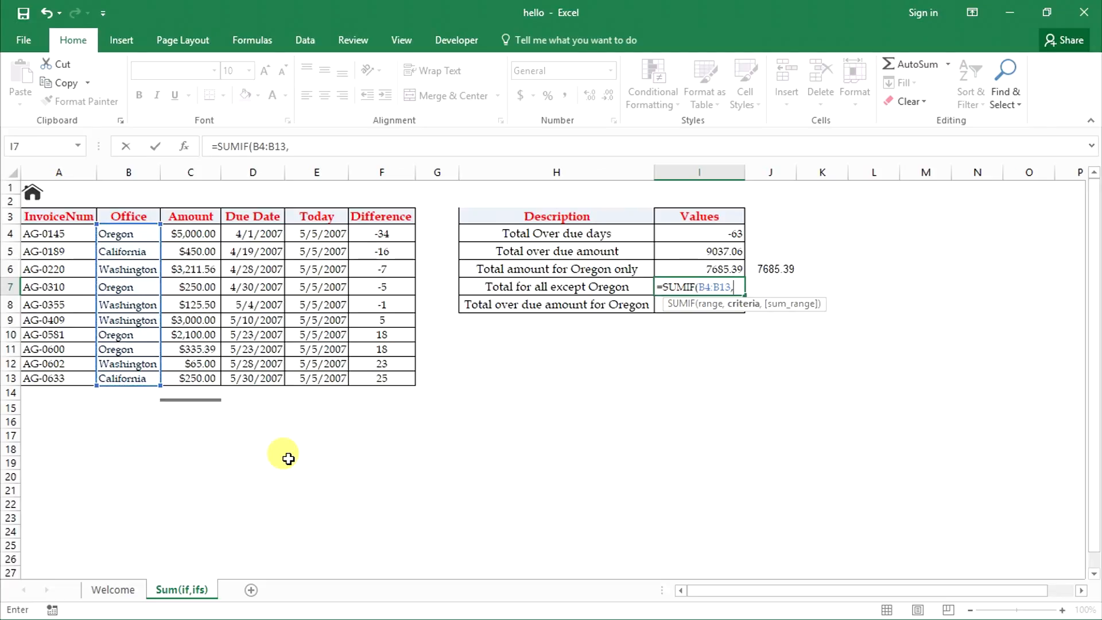
text("<>orego)
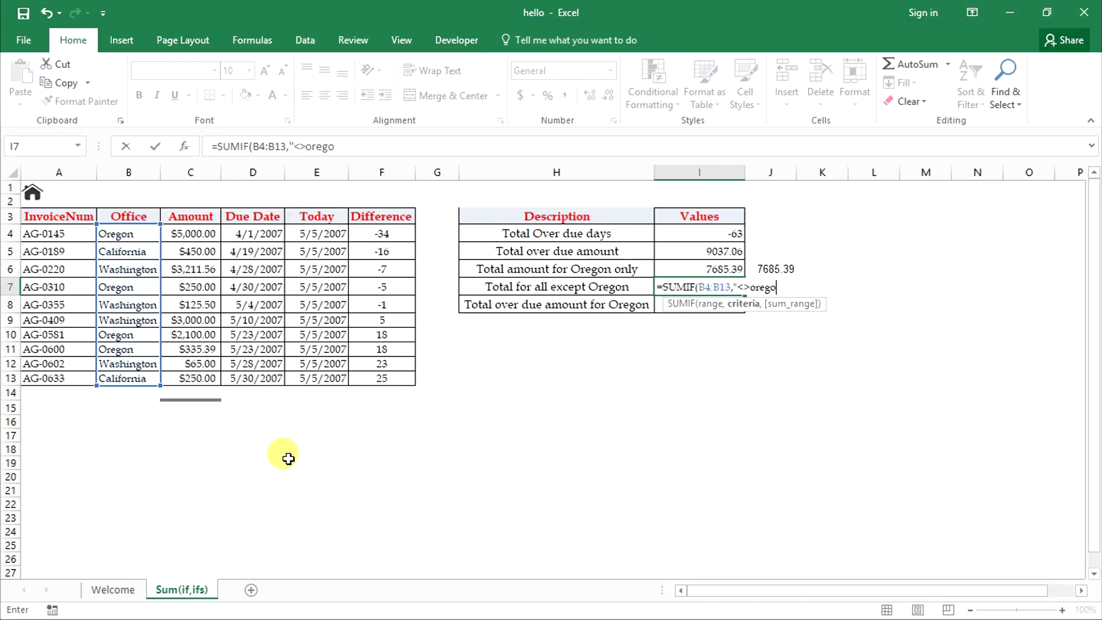
text(n",)
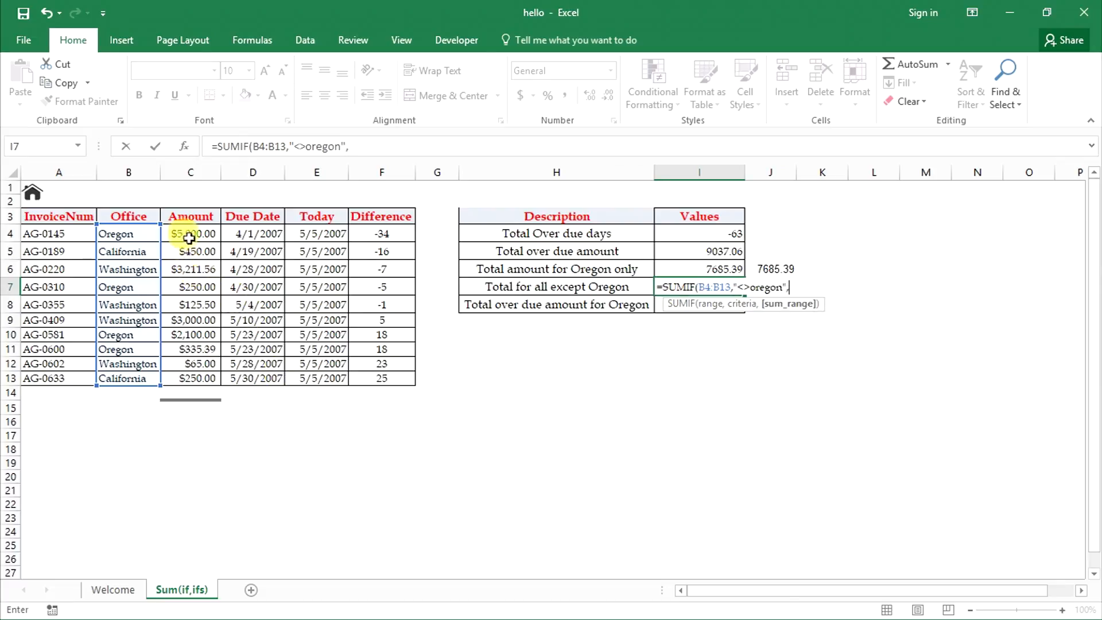
drag(194, 233, 193, 379)
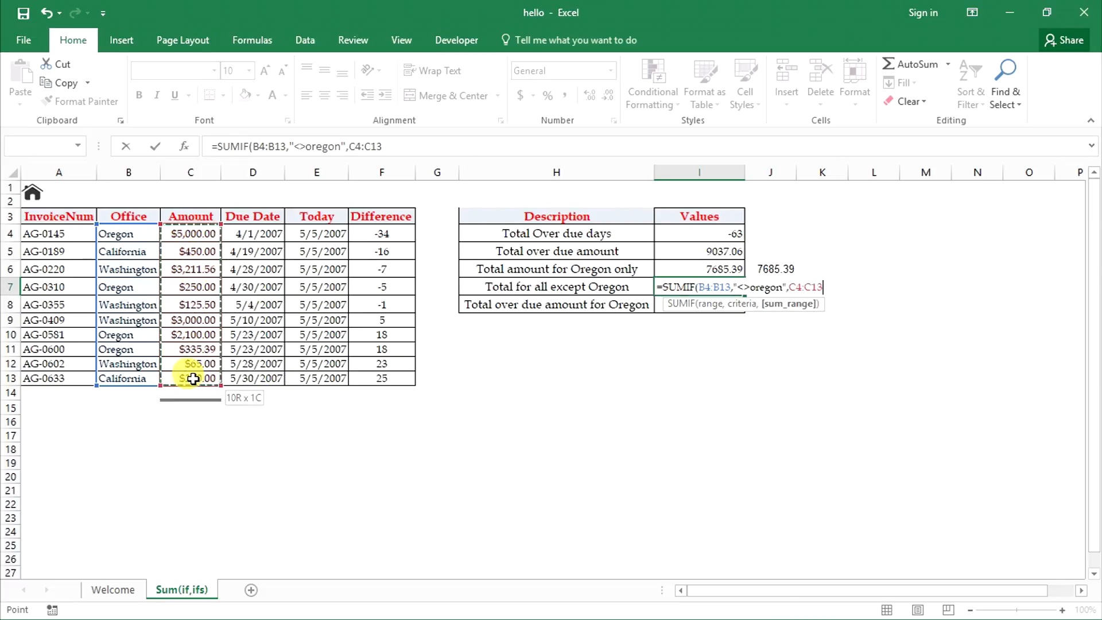
text())
key(Return)
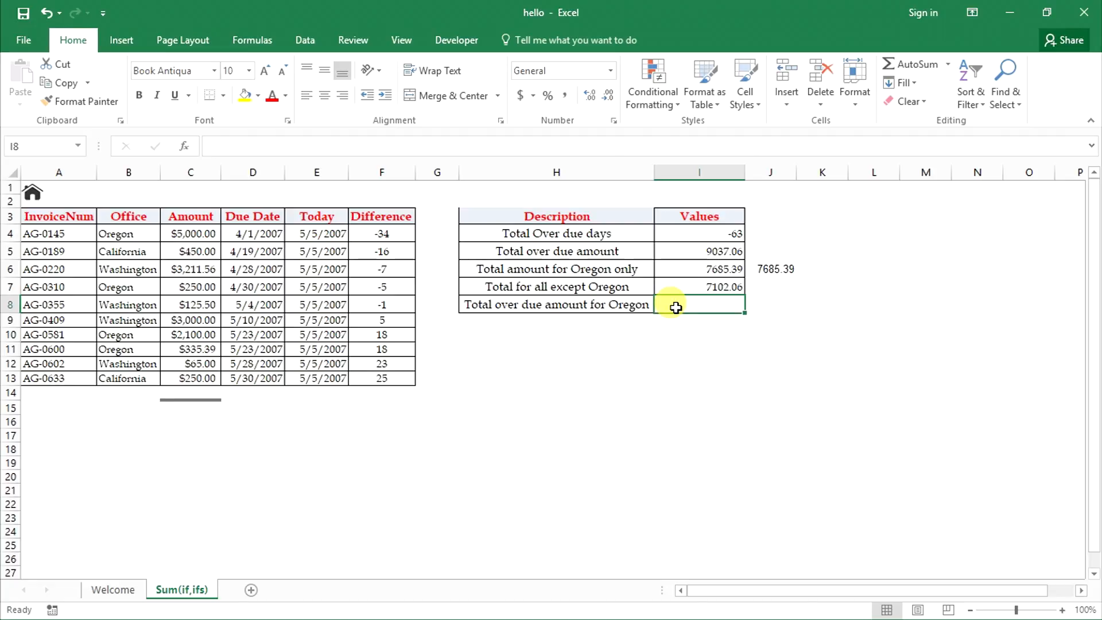
Calculate Total over due amount for Oregon in I8 with =SUMIFS(C4:C13,B4:B13,"=oregon",F4:F13,"<0")
text(=s)
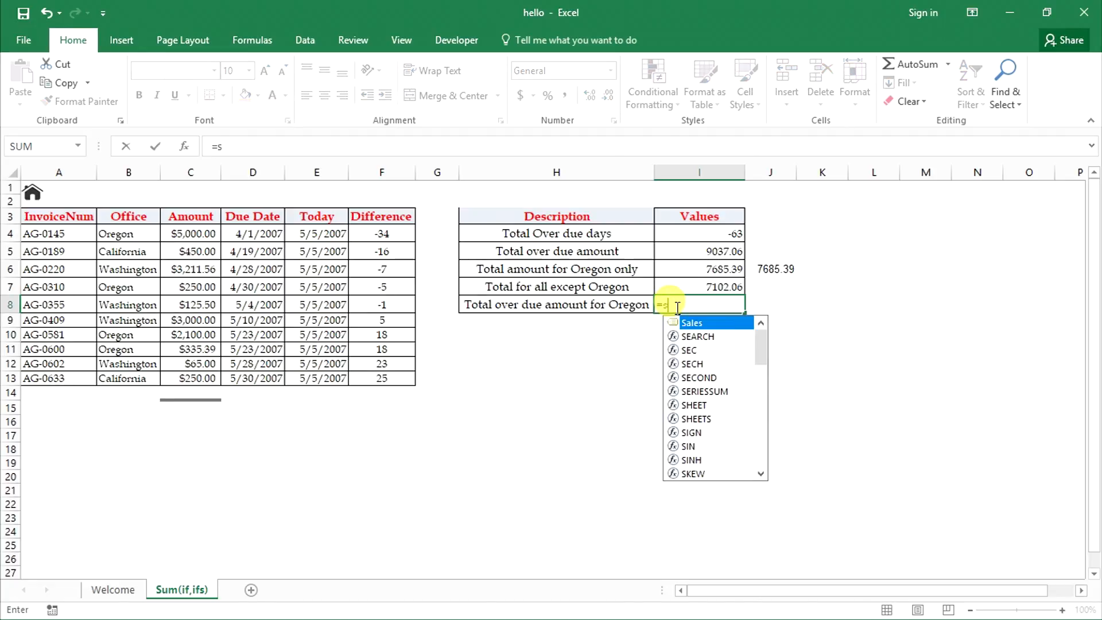
text(umifs)
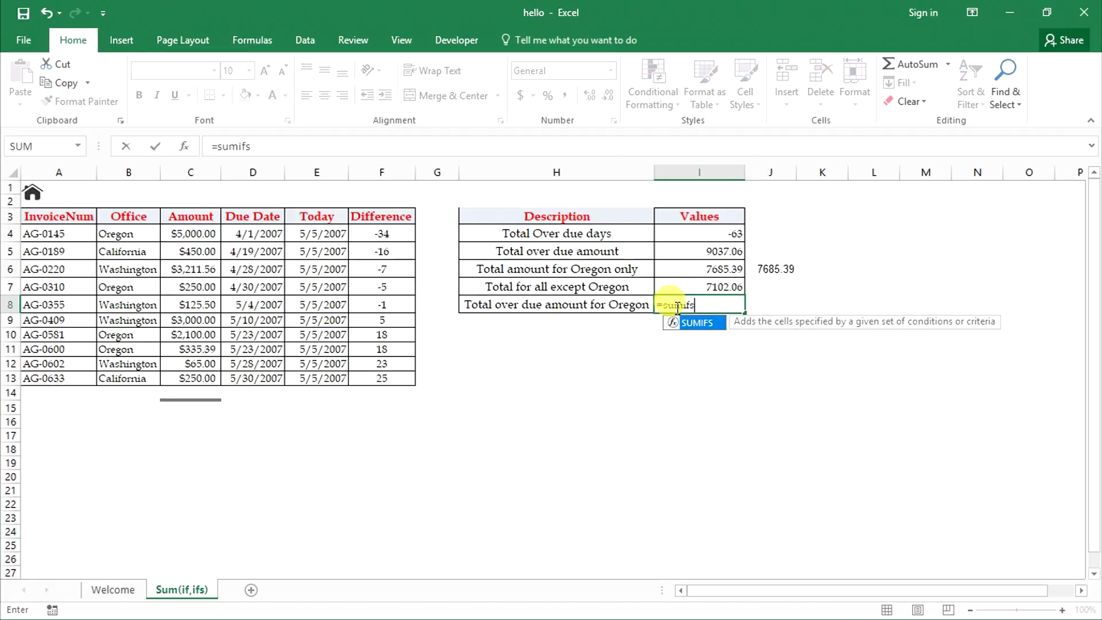
key(Tab)
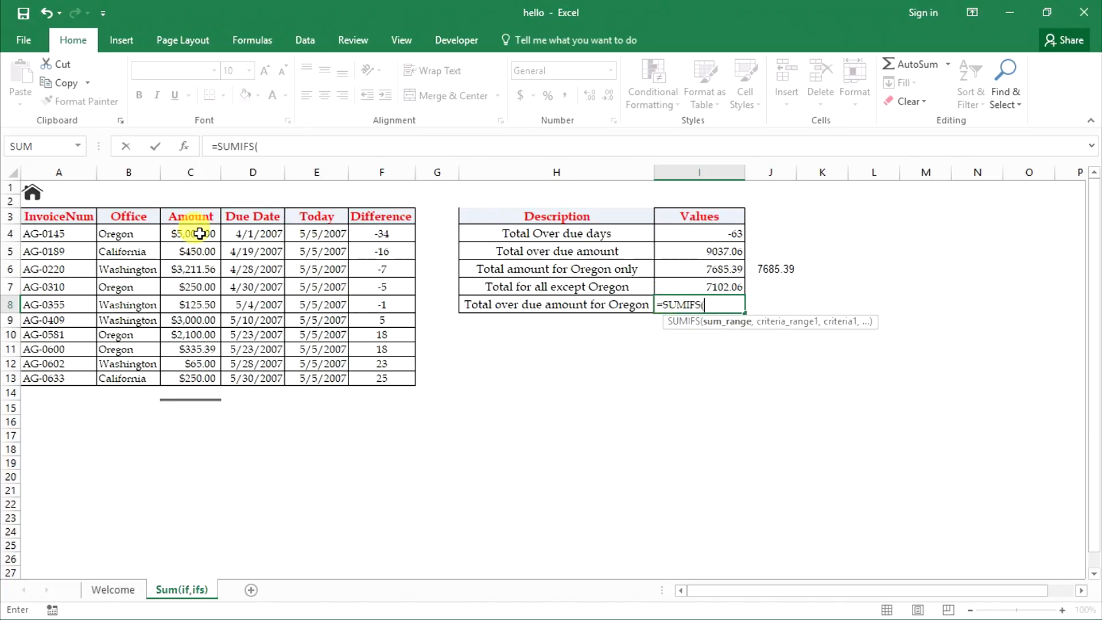
drag(199, 233, 200, 375)
text(,)
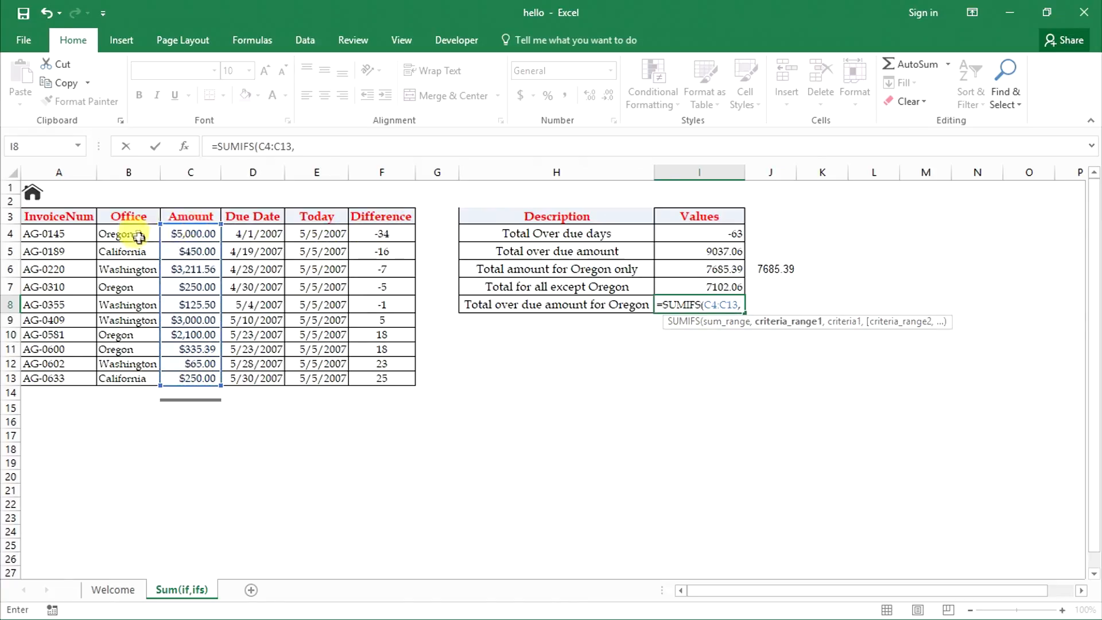
drag(137, 233, 132, 376)
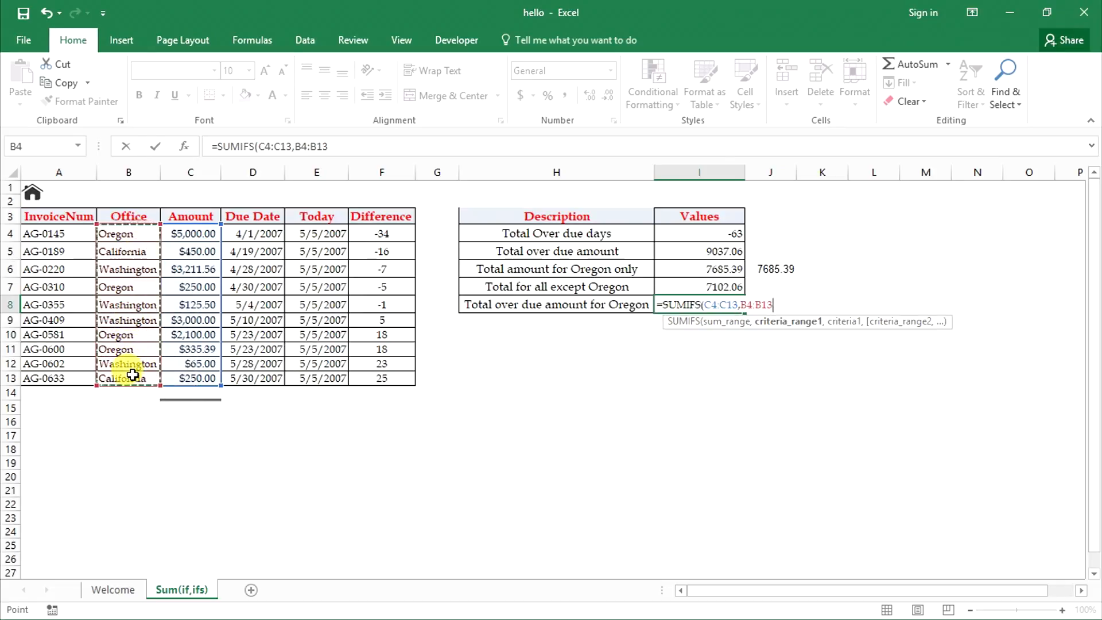
text(,)
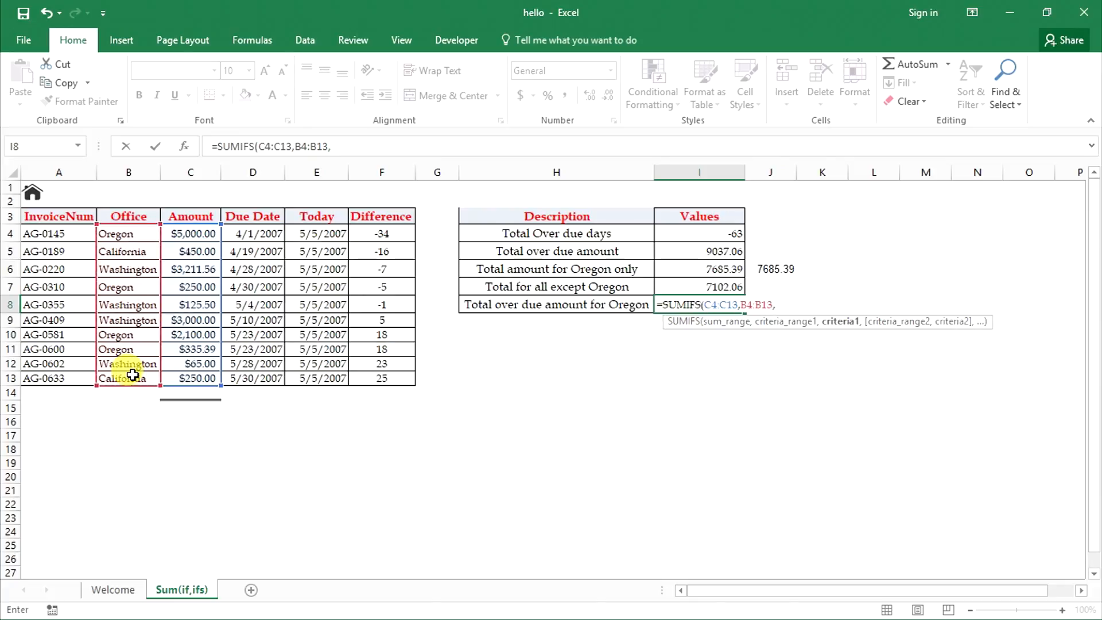
text("=oregon",)
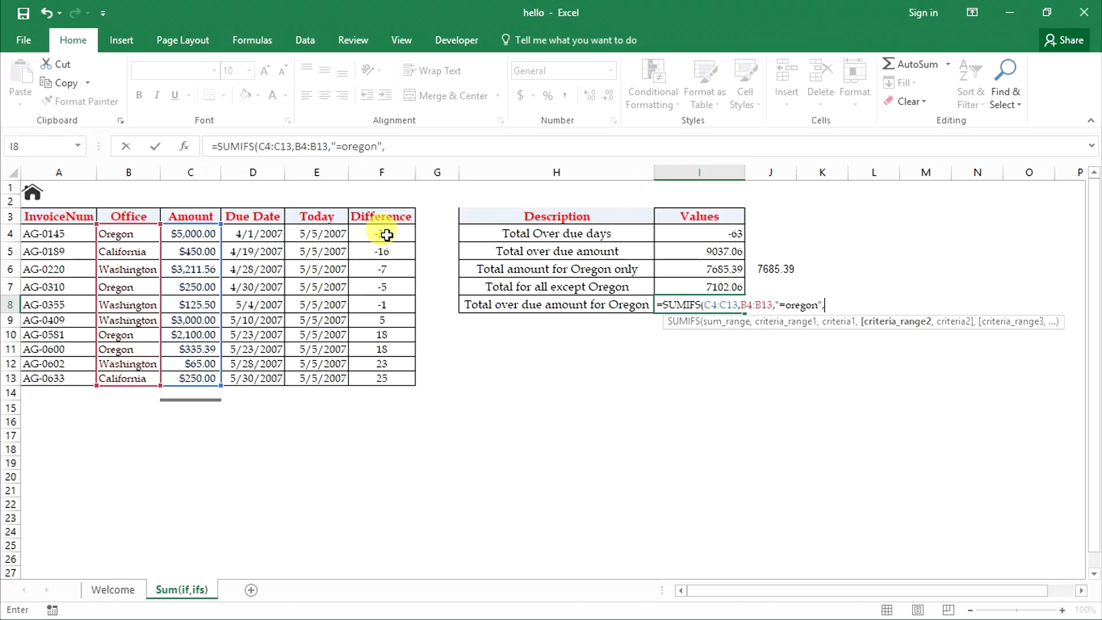
drag(386, 235, 378, 378)
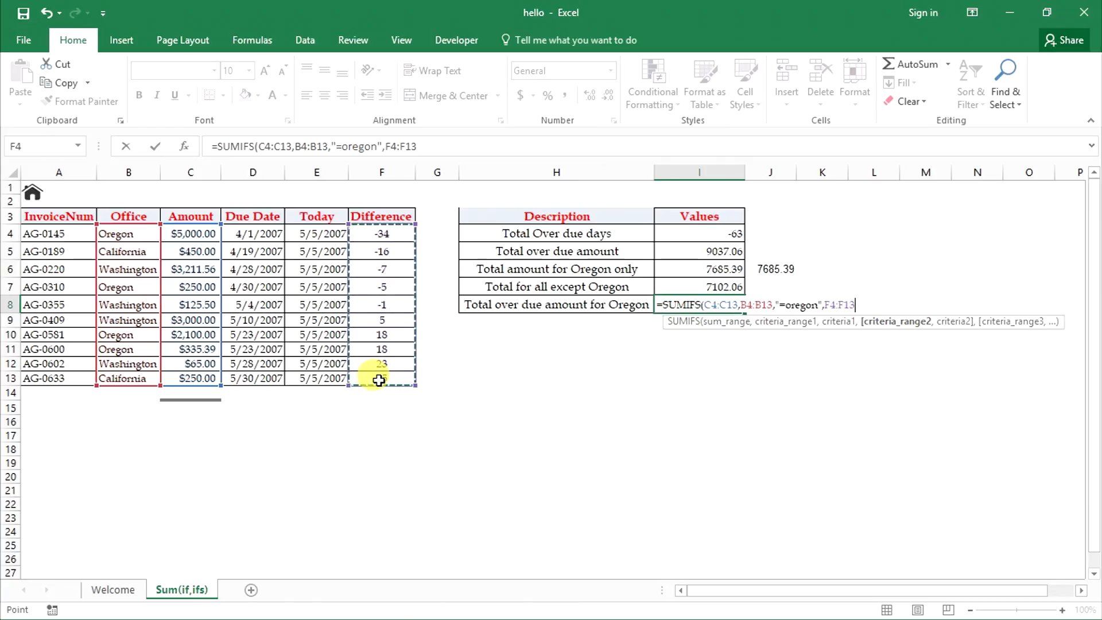
text(,"<0"))
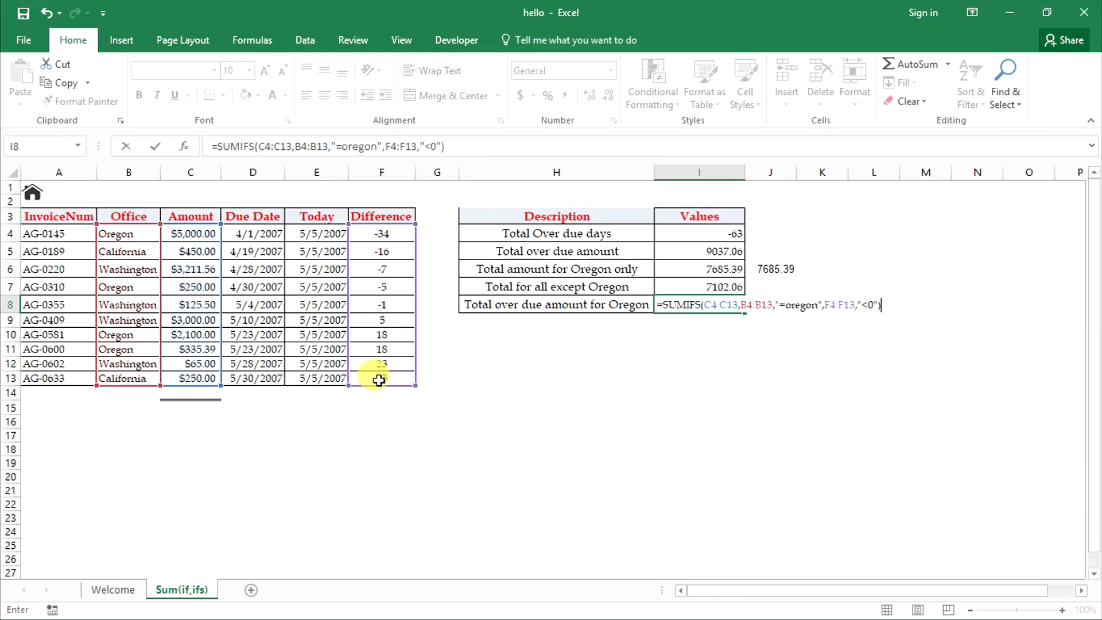
key(Return)
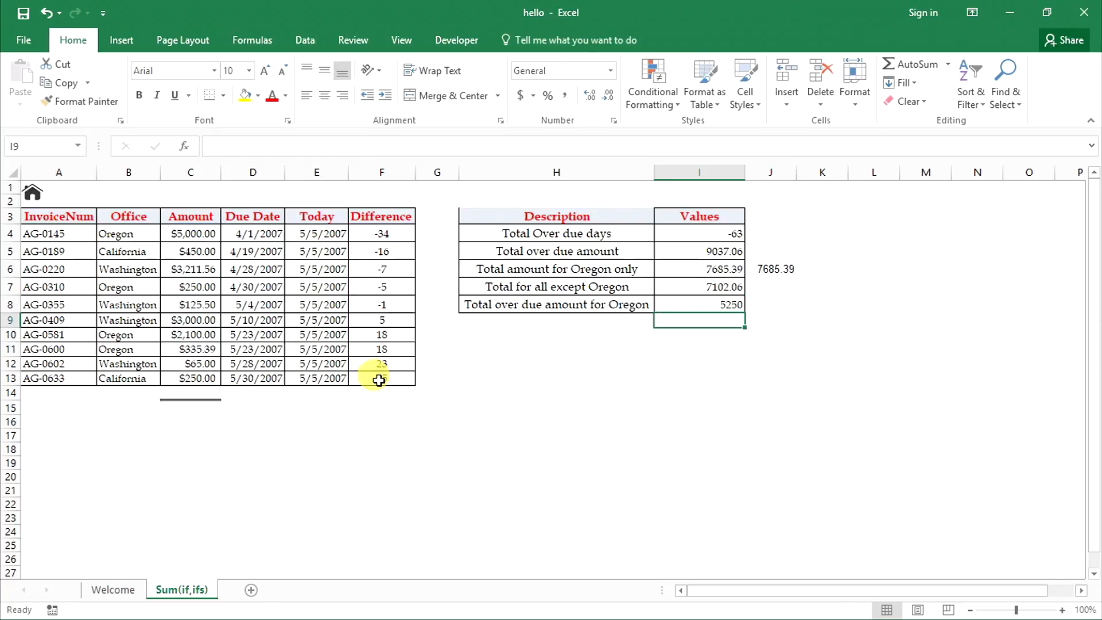